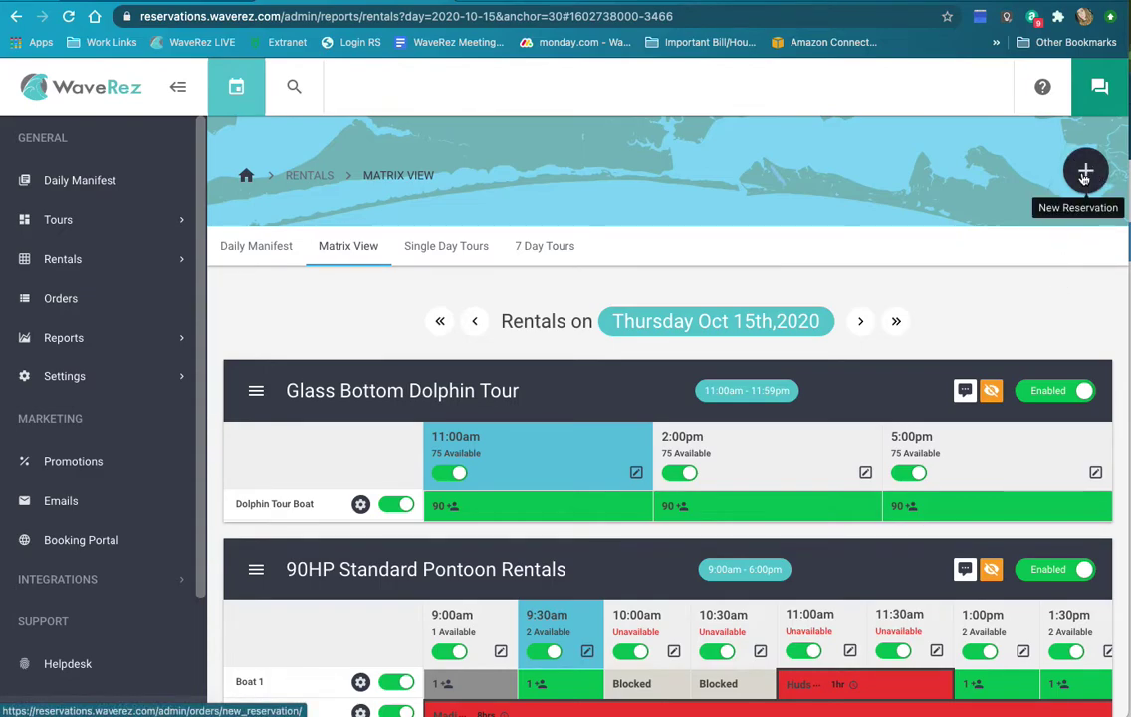
Step: Start a new reservation and try Paddle Board Yoga with arrival on 15 Oct 2020
left_click(1085, 174)
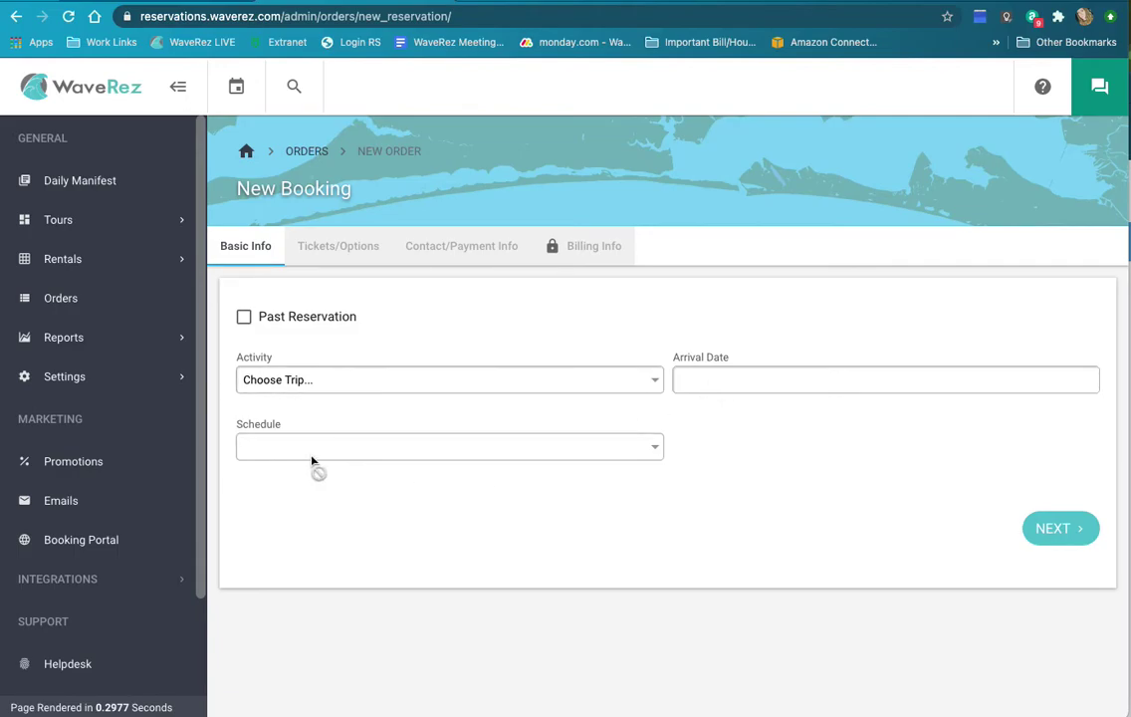
left_click(562, 387)
left_click(336, 408)
left_click(744, 388)
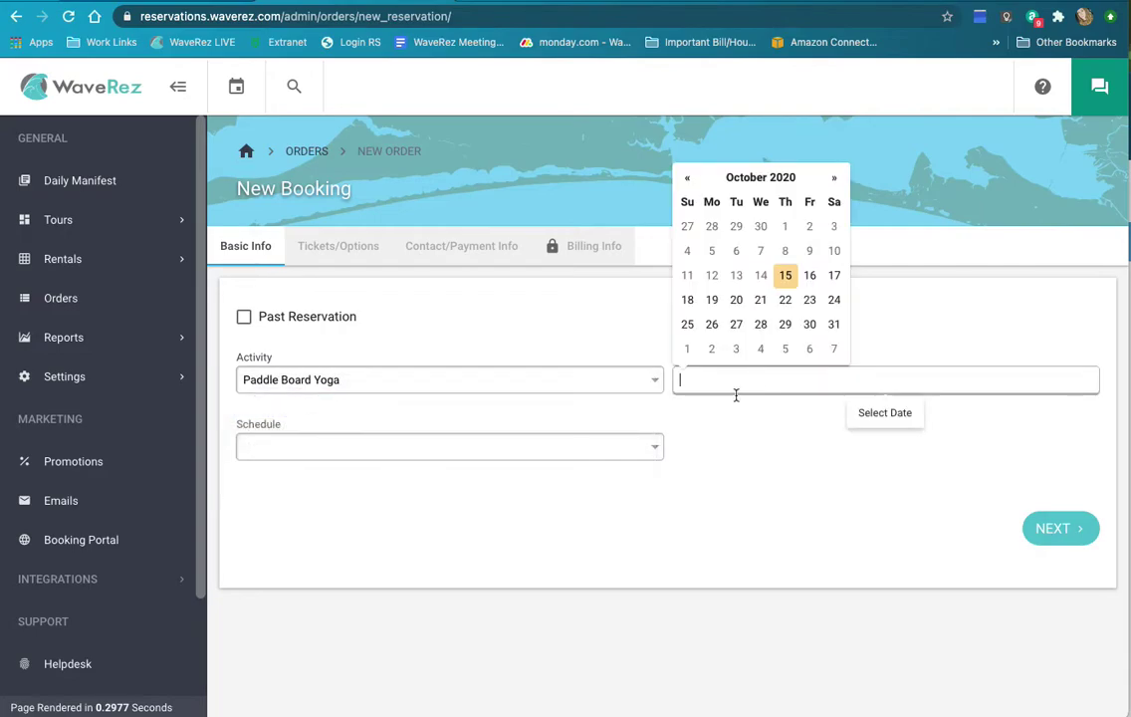
left_click(786, 275)
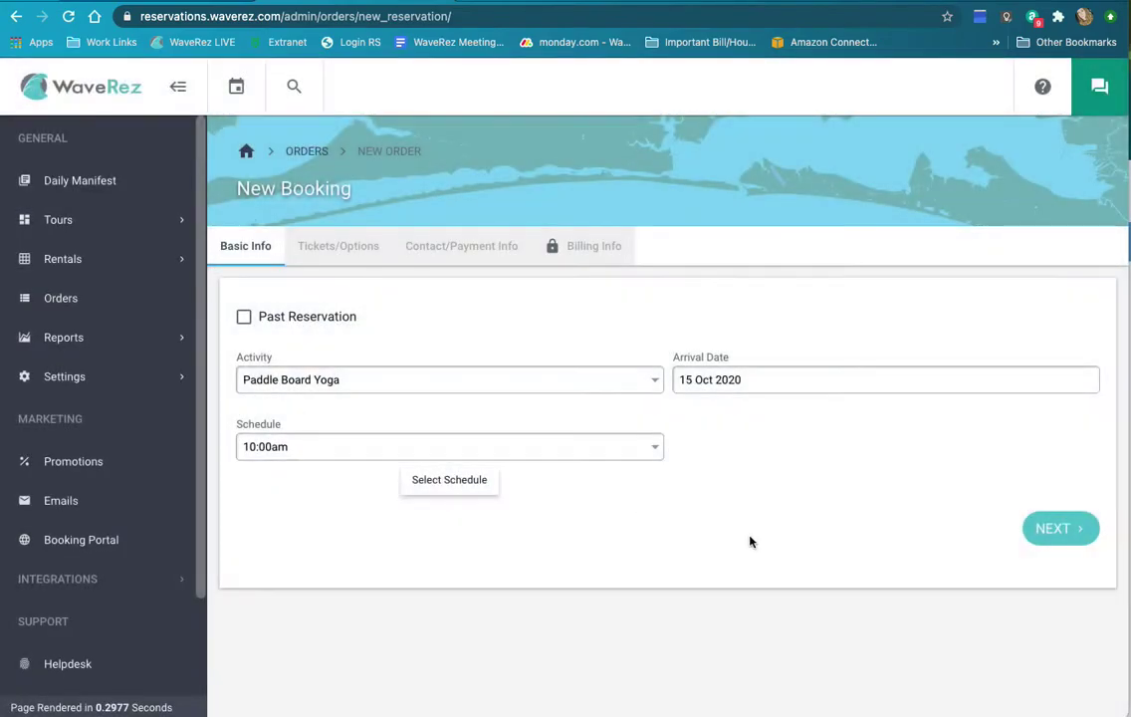
Step: Back on the rentals matrix, book the 9:30am Boat 1 pontoon slot
left_click(18, 18)
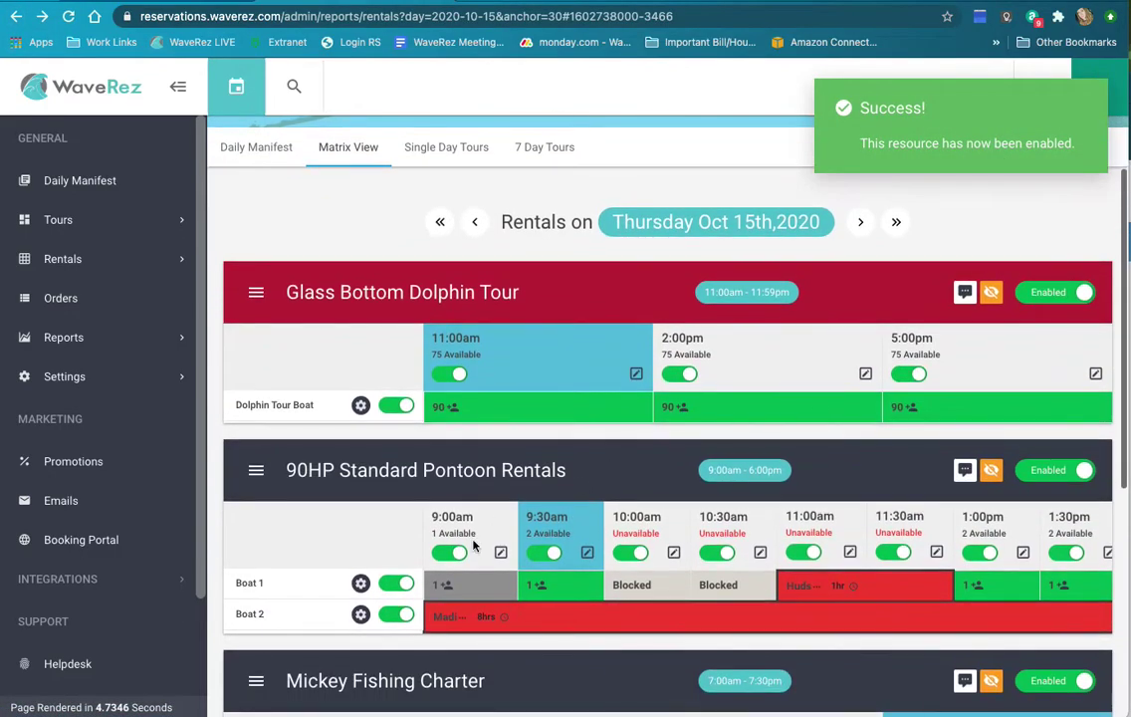
scroll(538, 540, "down", 2)
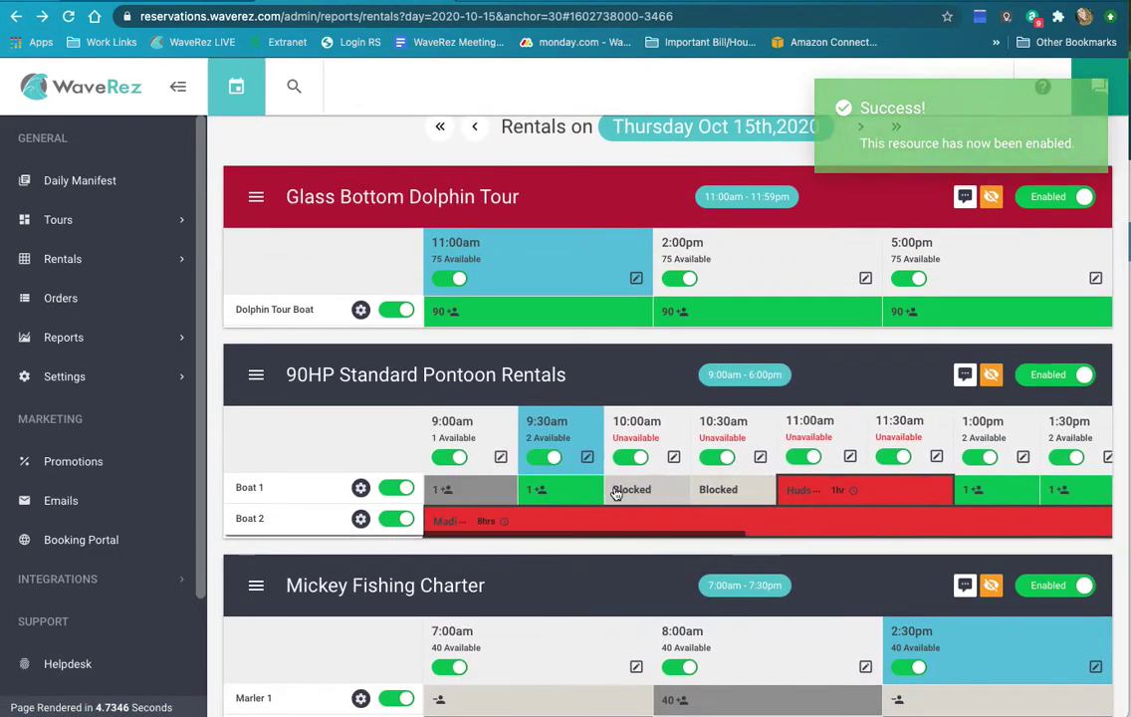
left_click(547, 495)
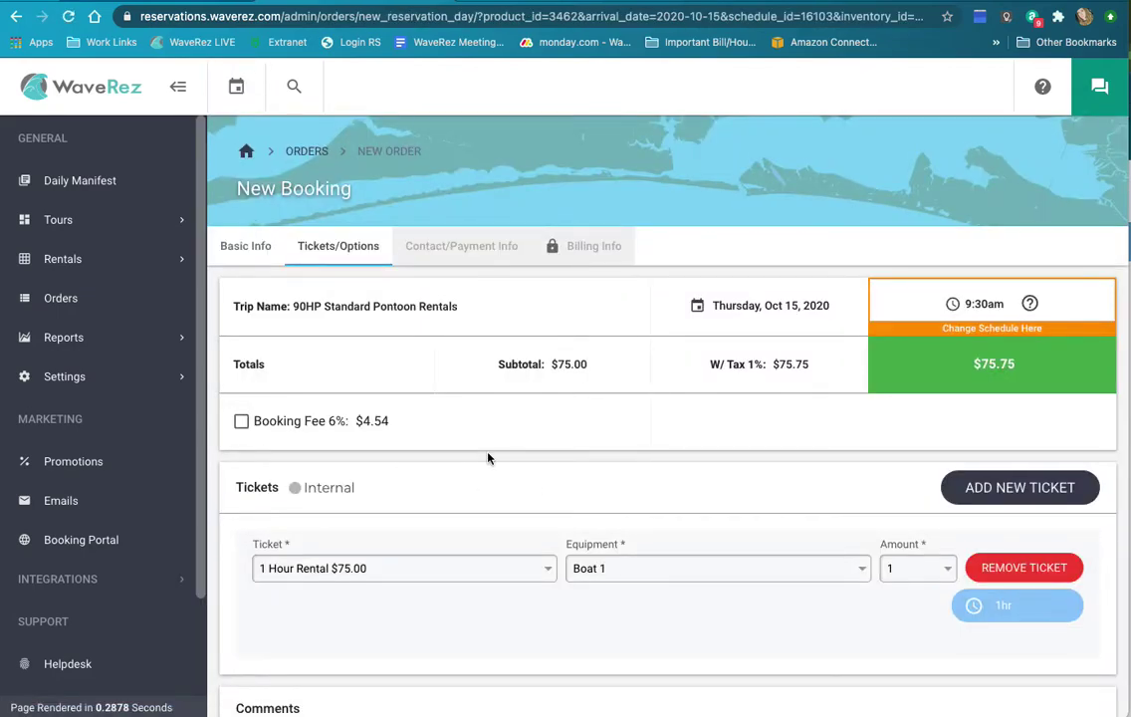
Step: Keep the ticket as 1 Hour Rental $75.00 on Boat 1 with quantity 1
scroll(487, 458, "down", 1)
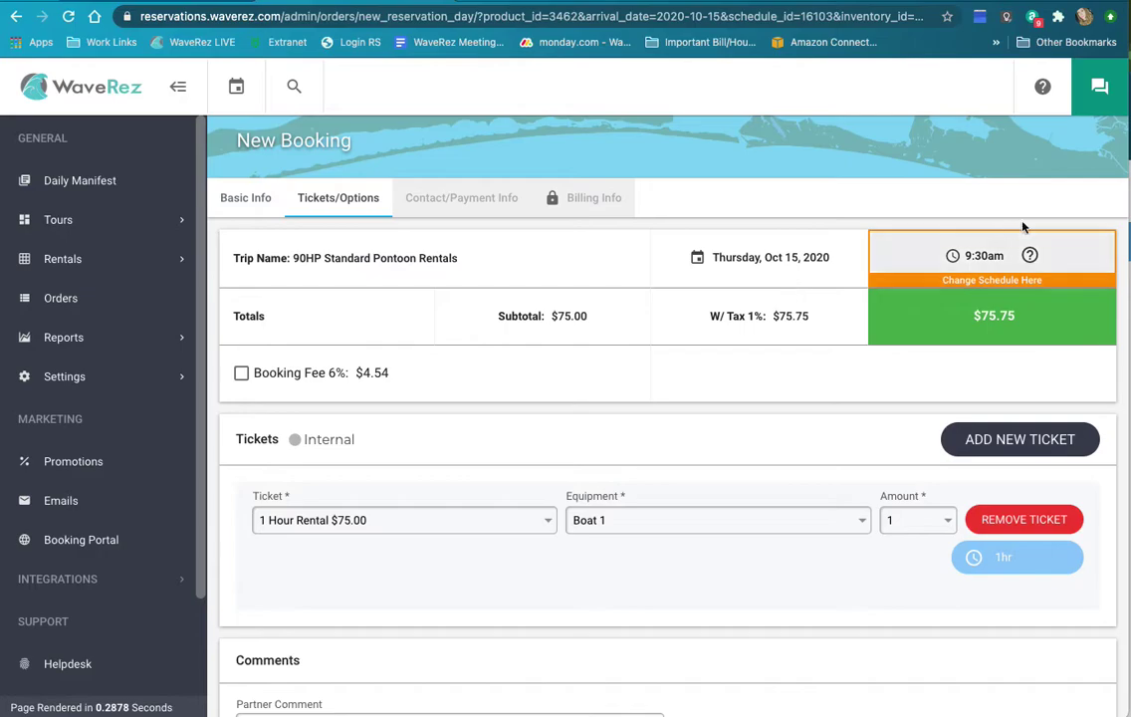
scroll(448, 508, "down", 1)
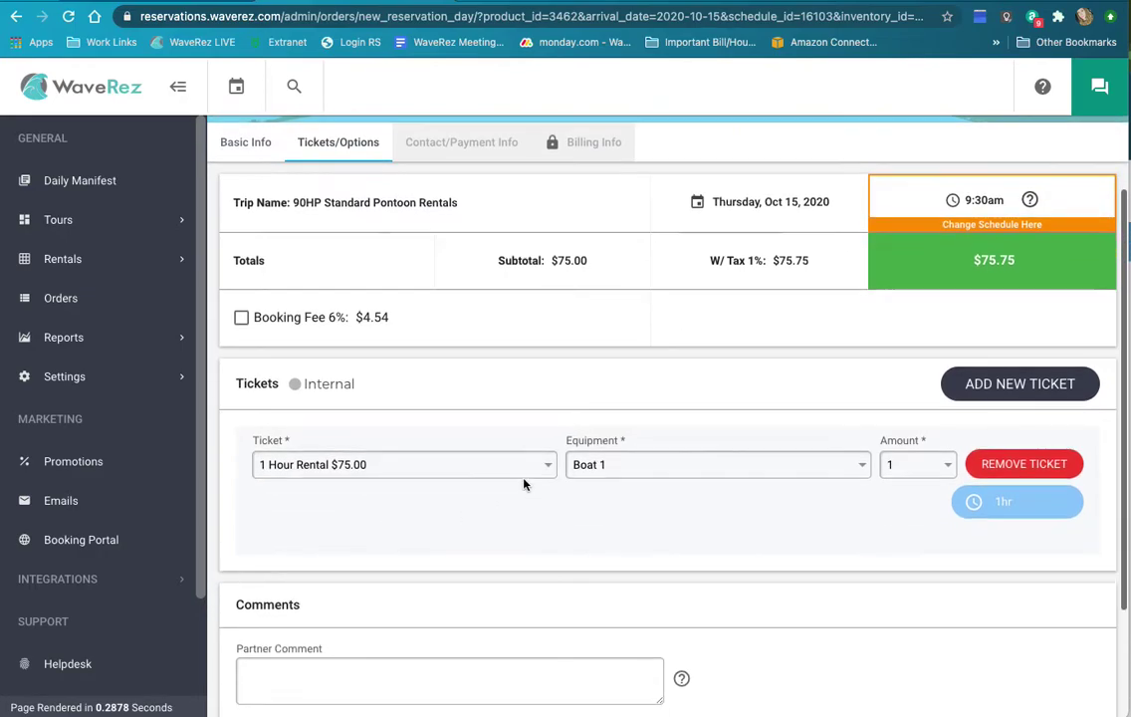
left_click(515, 470)
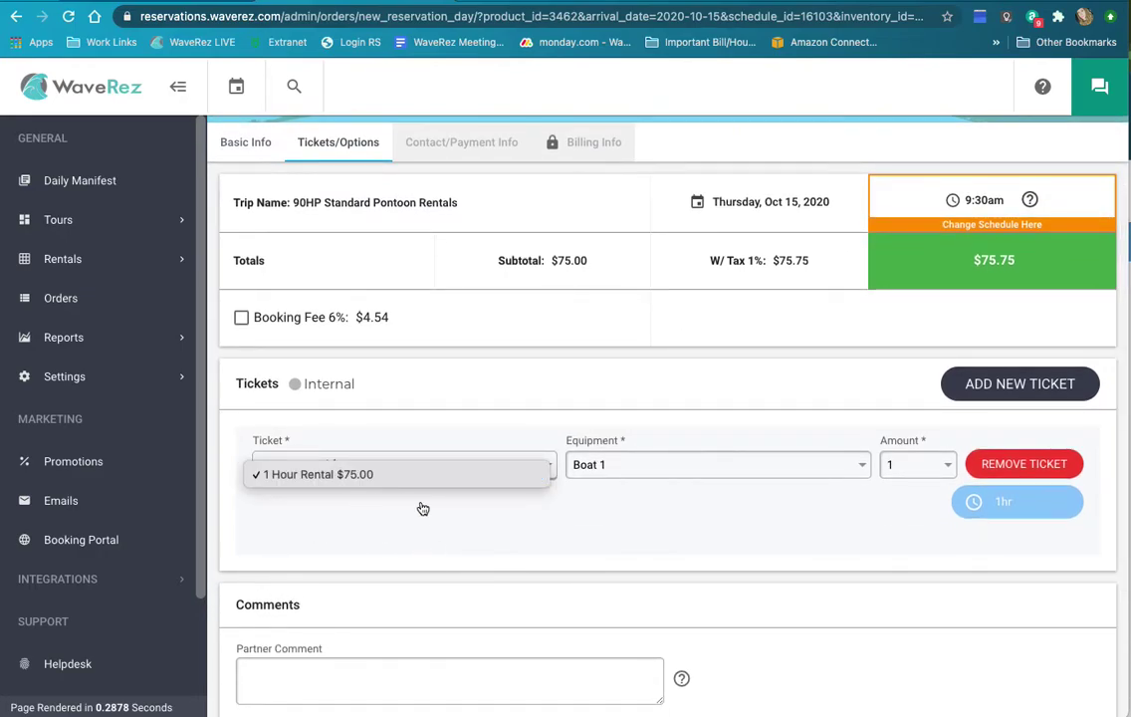
left_click(383, 478)
left_click(475, 470)
left_click(482, 554)
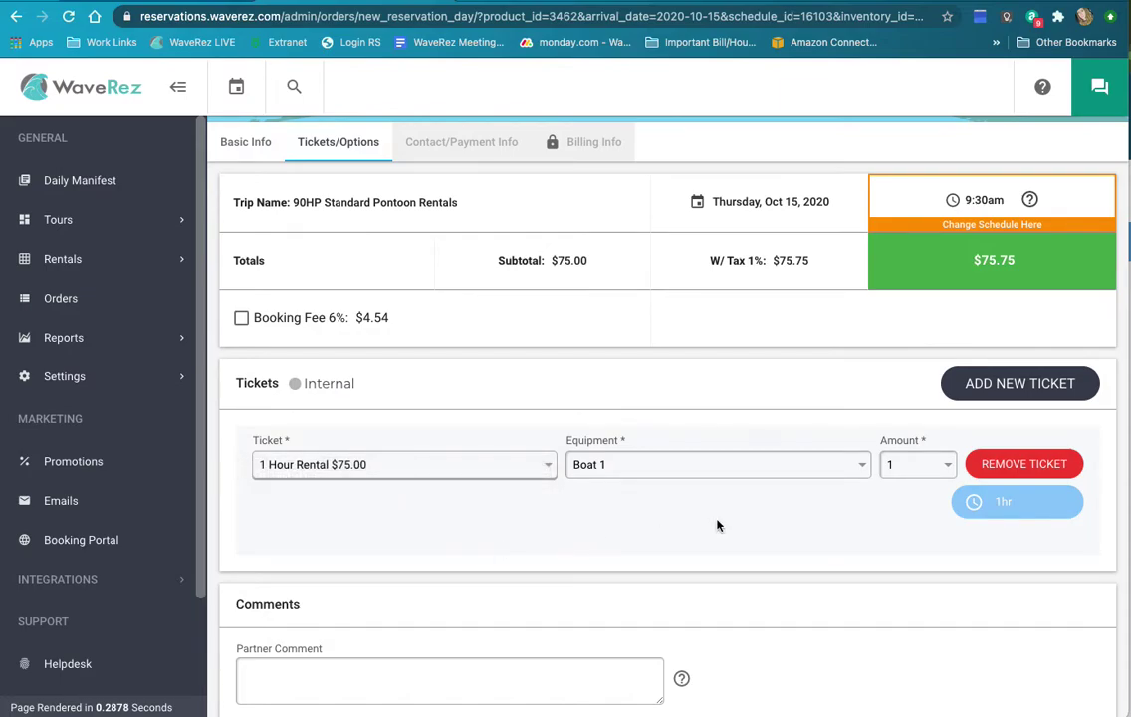
left_click(736, 470)
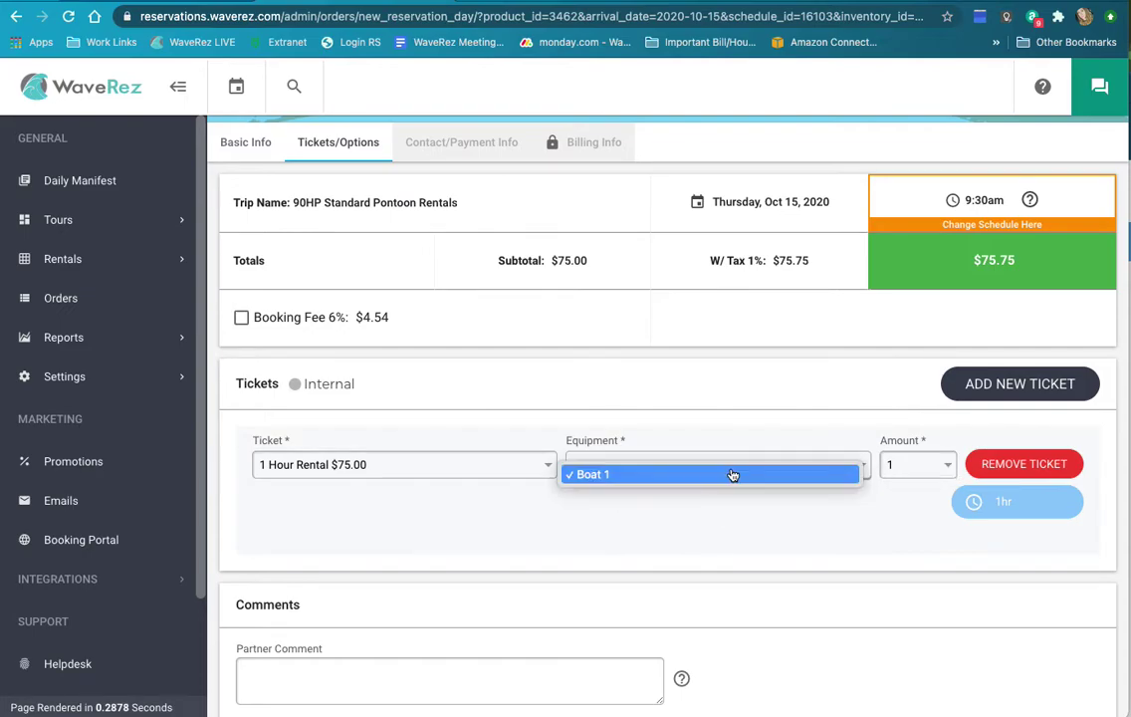
left_click(722, 524)
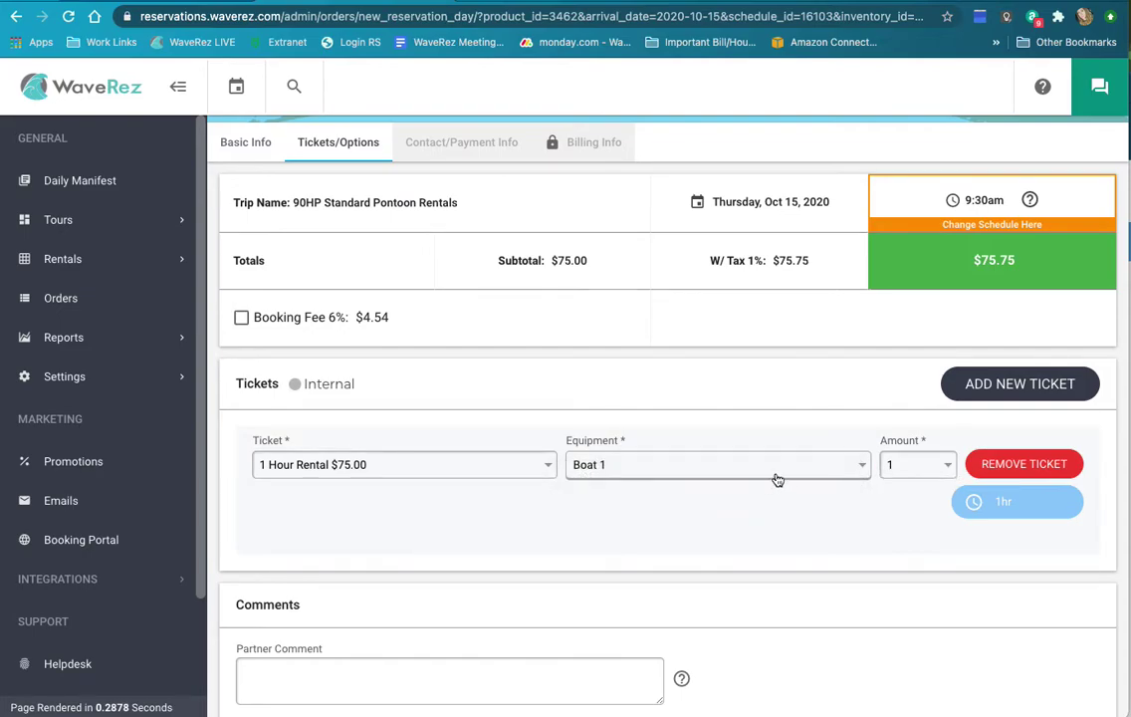
left_click(916, 472)
left_click(911, 473)
Step: Put the cursor in Partner Comment, leave it empty, and continue with NEXT
scroll(636, 574, "up", 1)
scroll(636, 575, "down", 4)
scroll(637, 574, "up", 3)
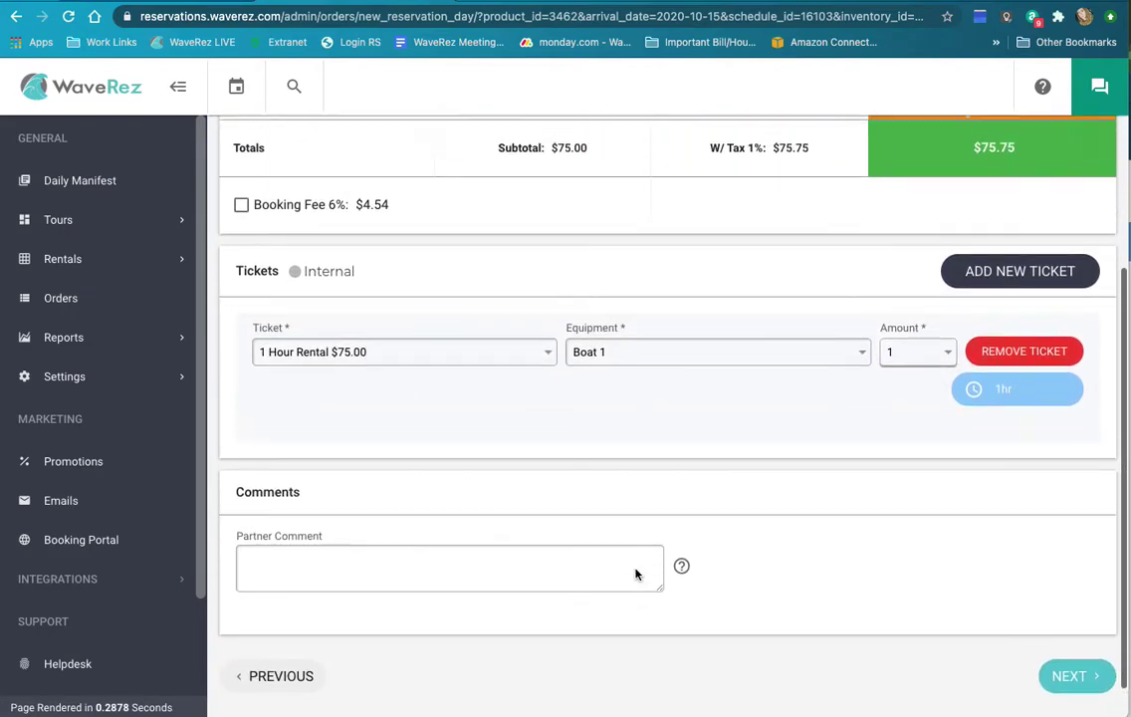
scroll(460, 606, "down", 1)
scroll(460, 606, "up", 2)
scroll(461, 603, "down", 1)
scroll(461, 602, "down", 2)
left_click(386, 589)
scroll(745, 477, "up", 2)
scroll(743, 478, "down", 2)
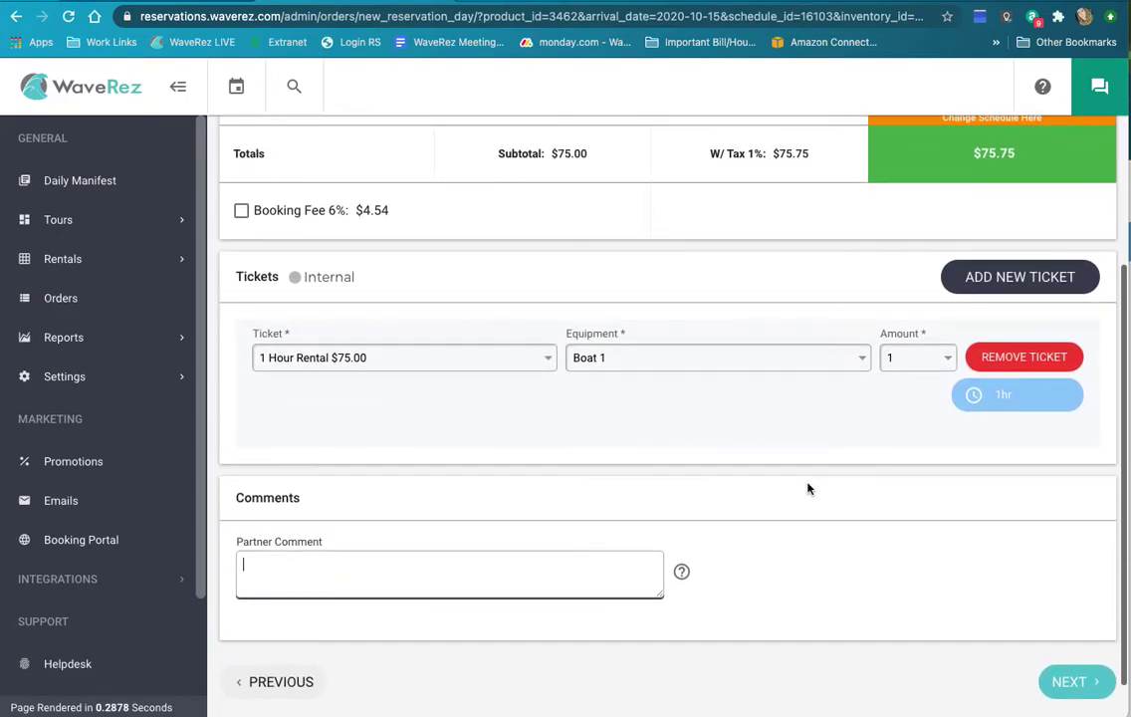
left_click(1089, 686)
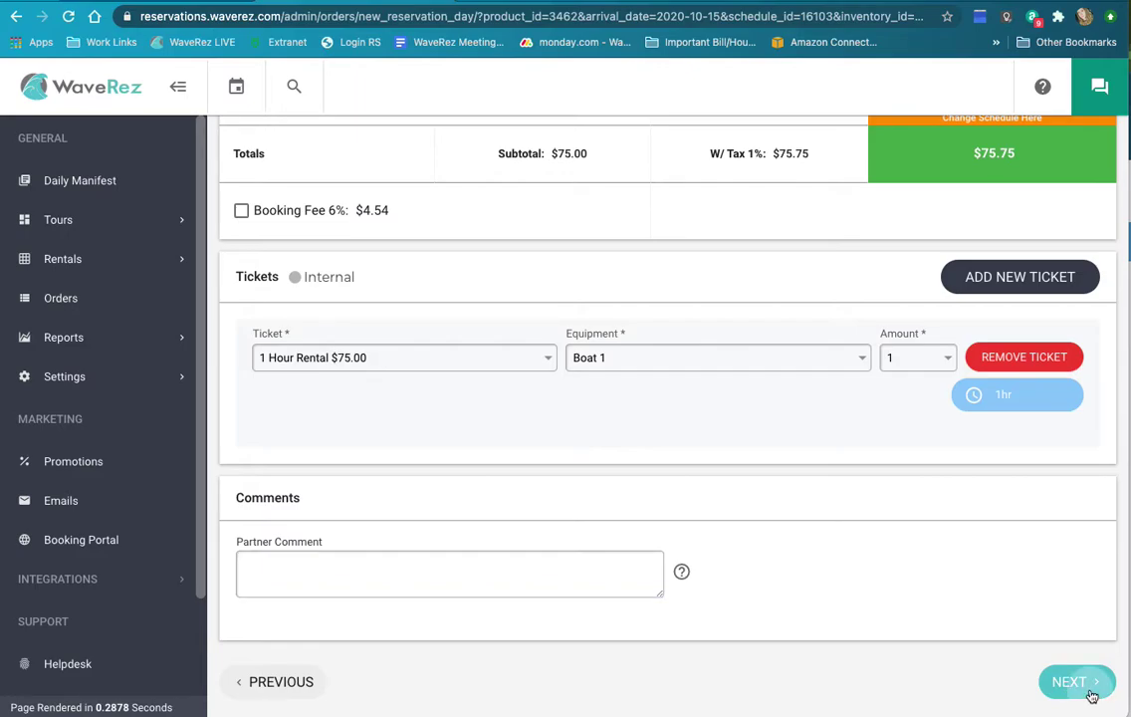
Step: Confirm the Are You Sure? prompt to reach the Contact/Payment Info step
left_click(605, 443)
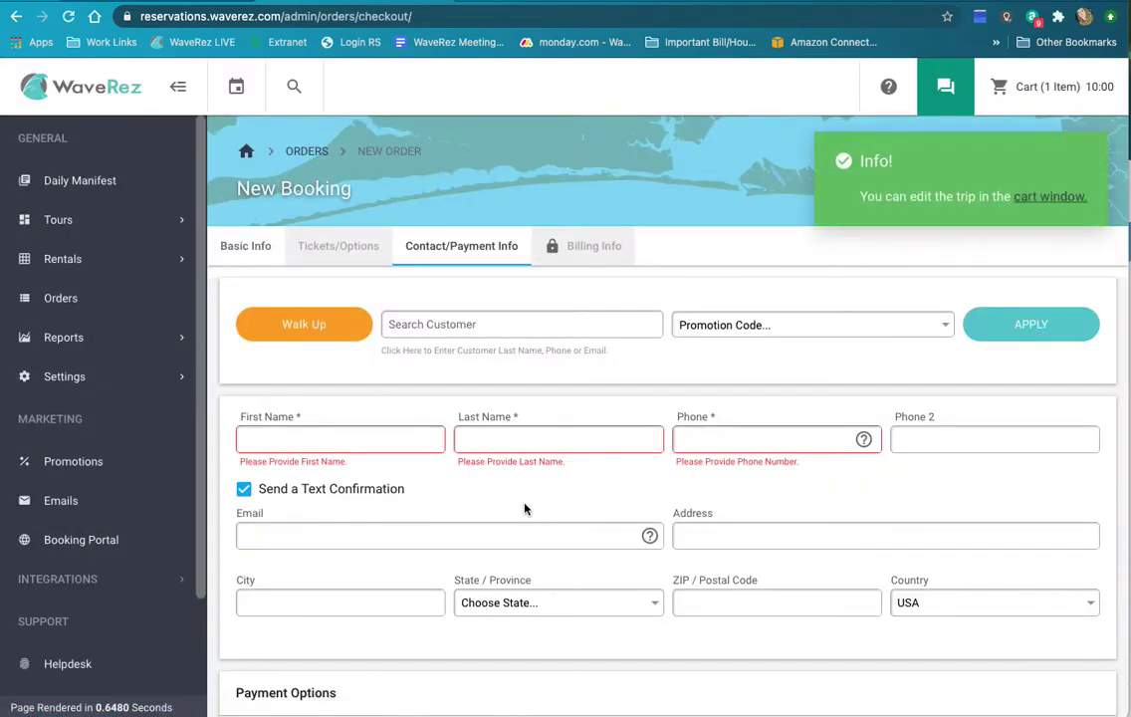
scroll(524, 504, "down", 2)
scroll(548, 495, "down", 1)
Step: Enter the customer's first name, last name and phone number
left_click(316, 324)
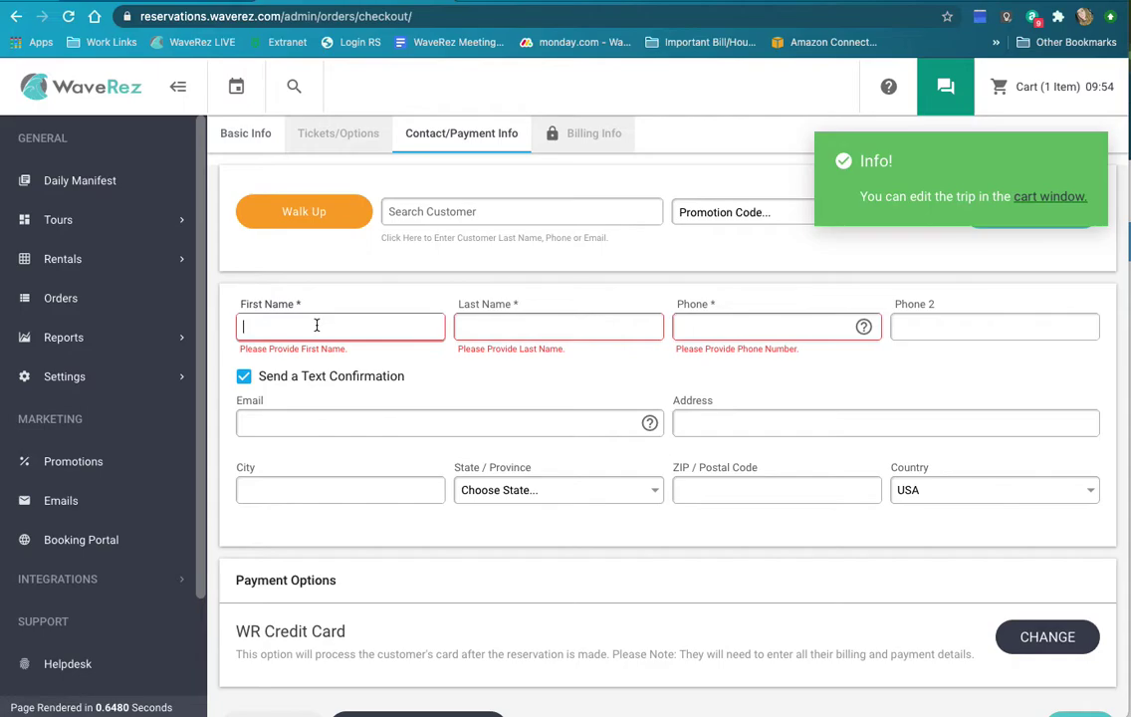
type("Amber")
key("Tab")
type("B")
key("Tab")
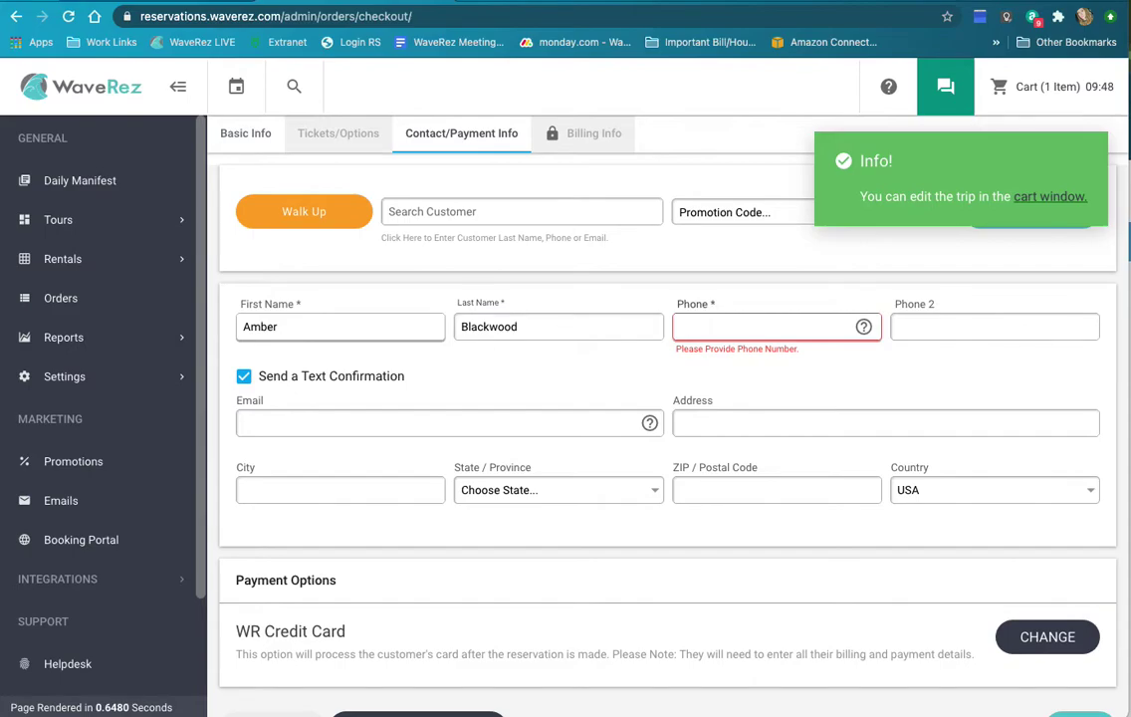
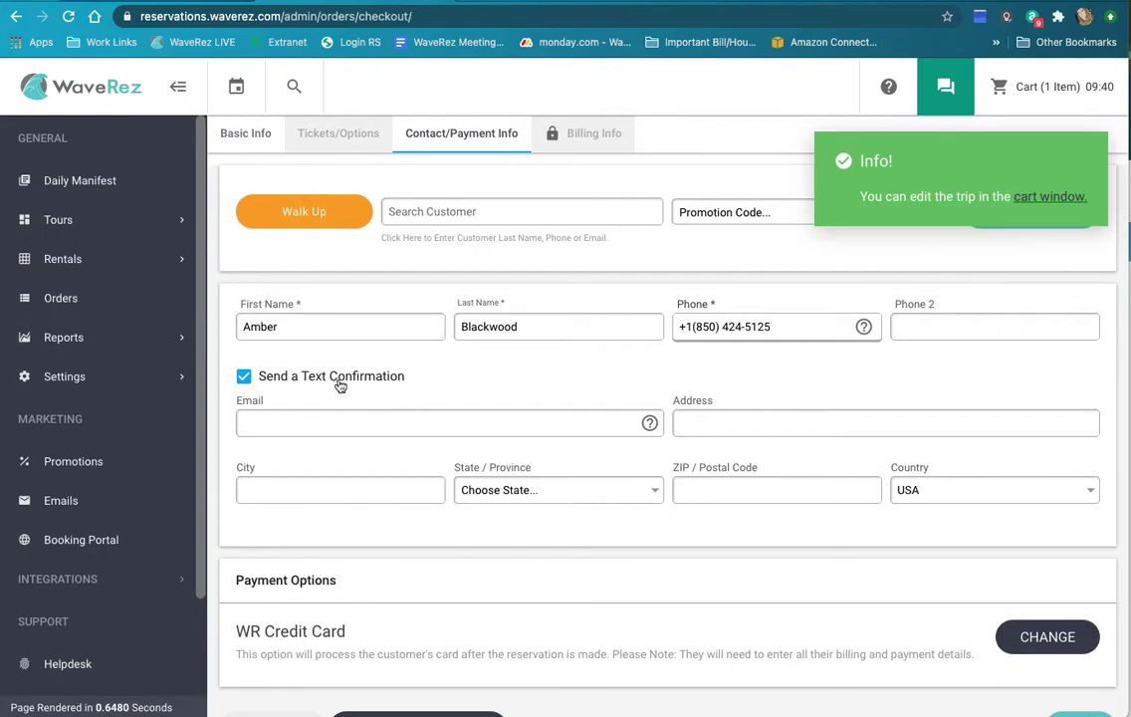
Step: Uncheck Send a Text Confirmation for this booking
left_click(370, 380)
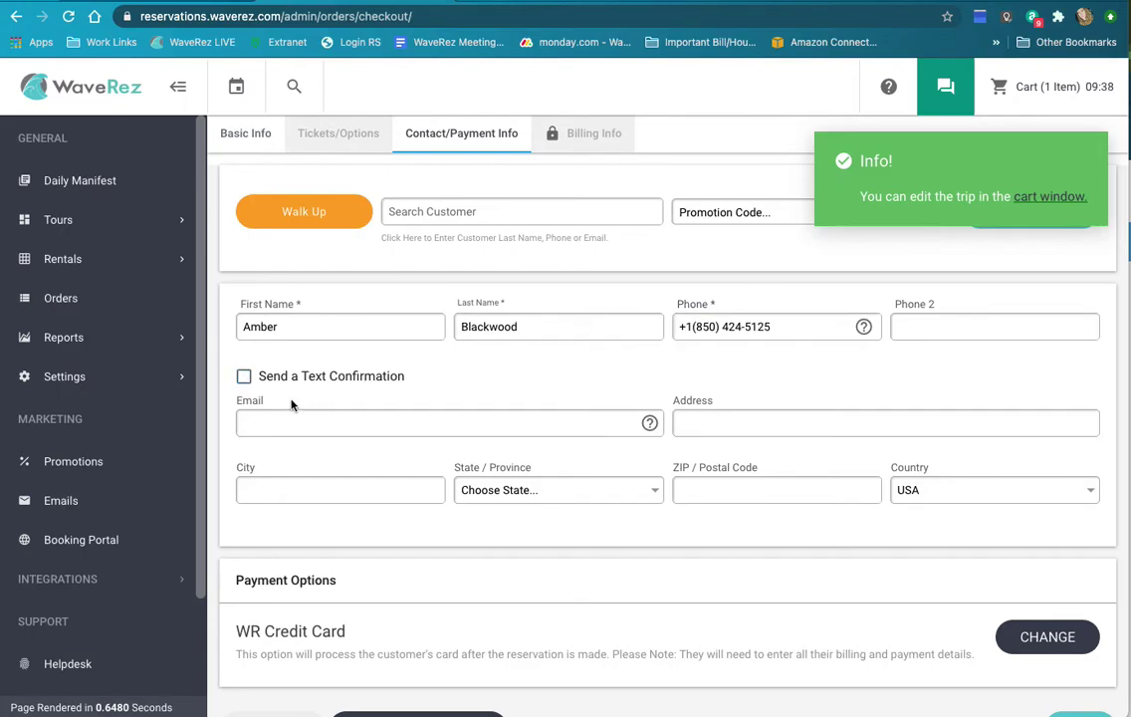
scroll(447, 403, "down", 1)
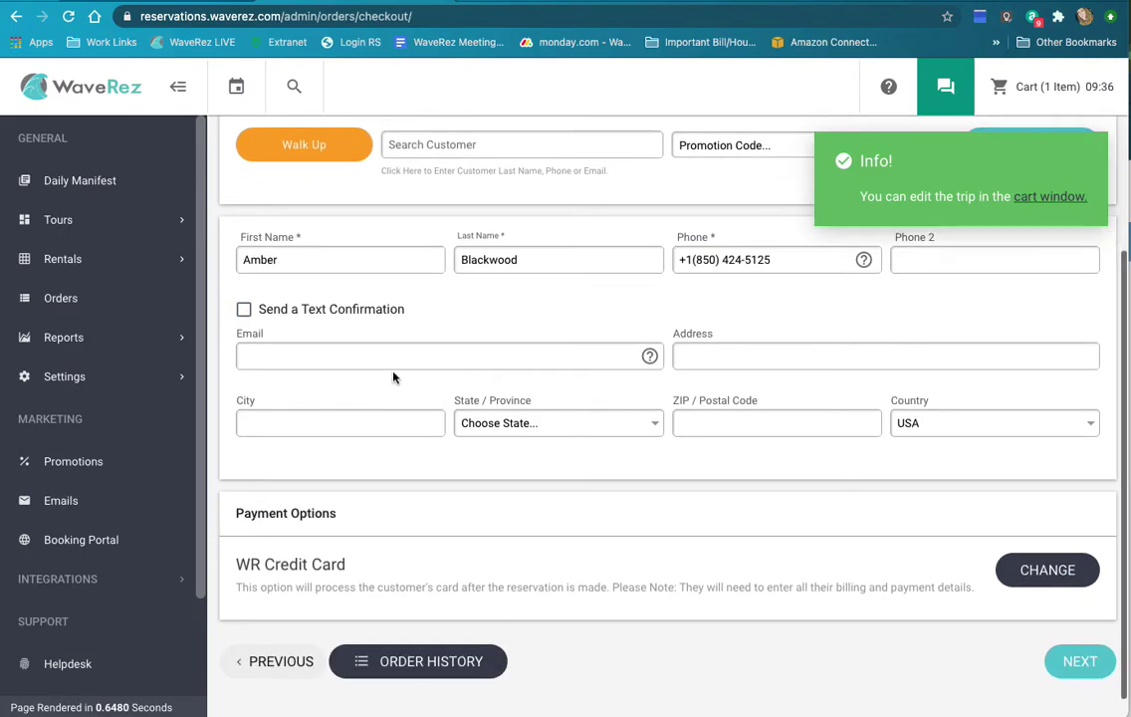
scroll(396, 378, "up", 2)
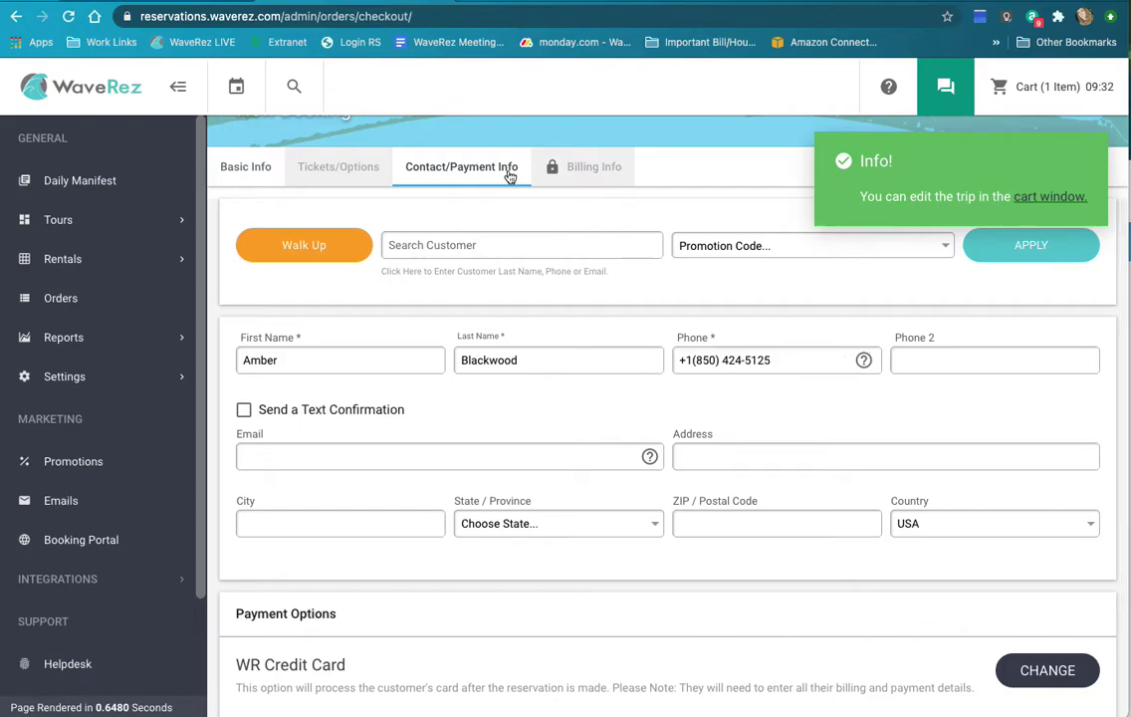
scroll(468, 468, "down", 1)
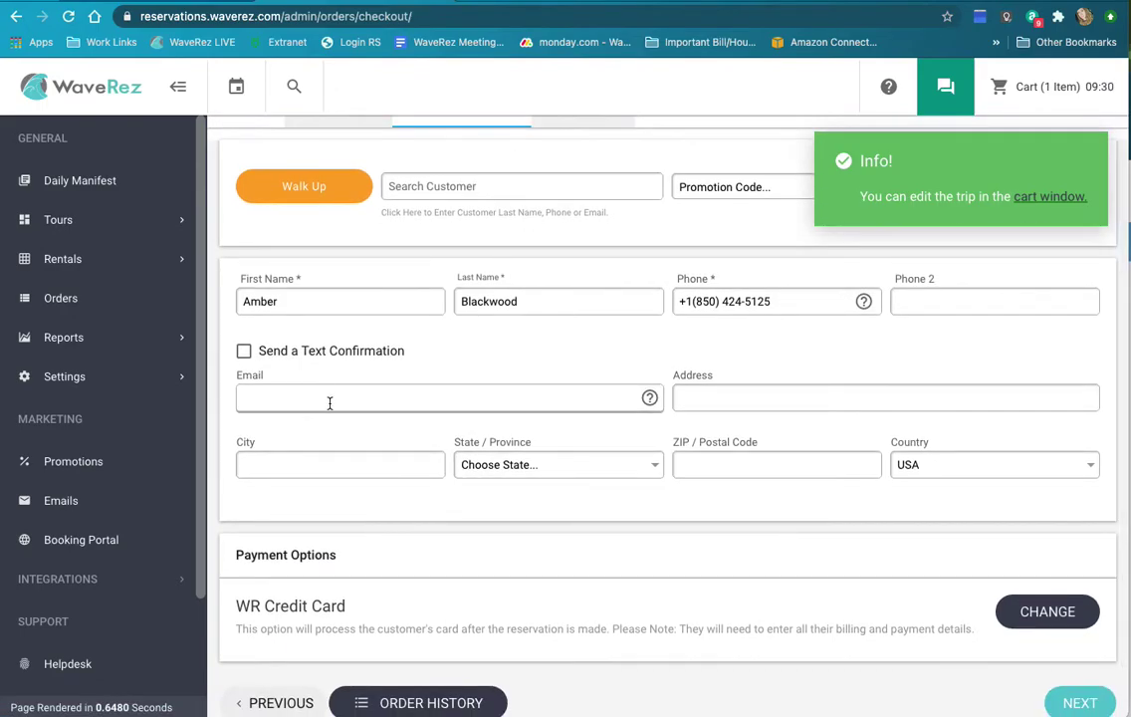
Step: Put the cursor in the Email field, then bring up the Change Payment Option dialog
left_click(293, 406)
scroll(825, 524, "down", 1)
scroll(826, 526, "down", 2)
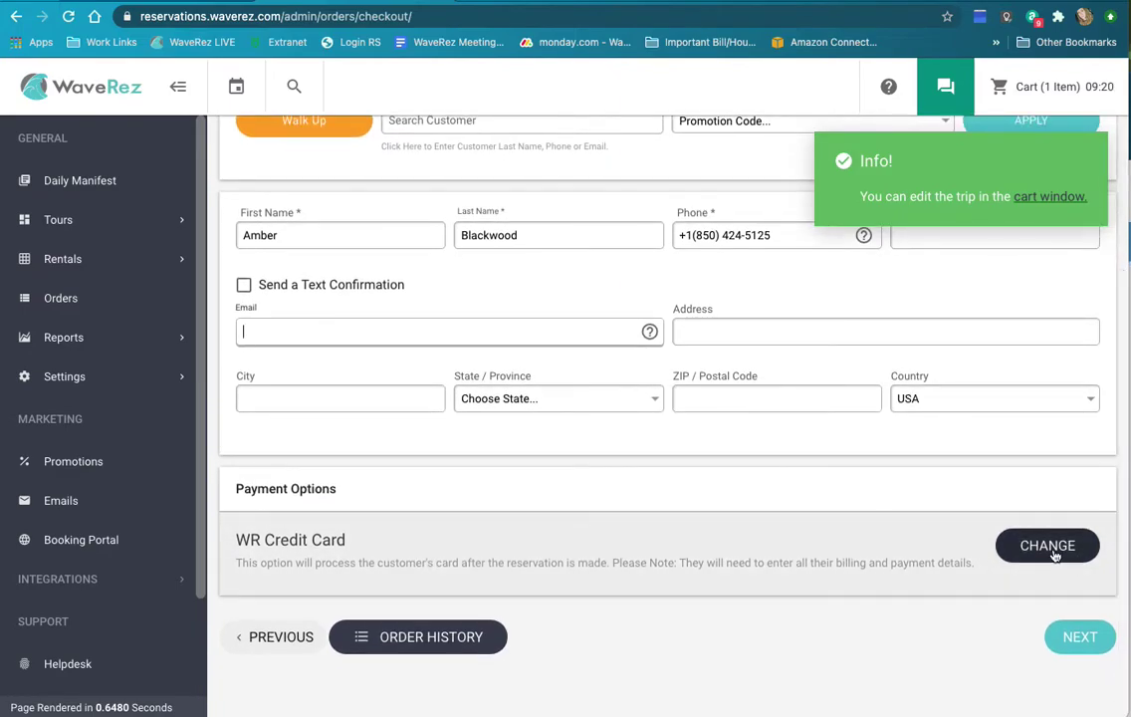
left_click(1048, 546)
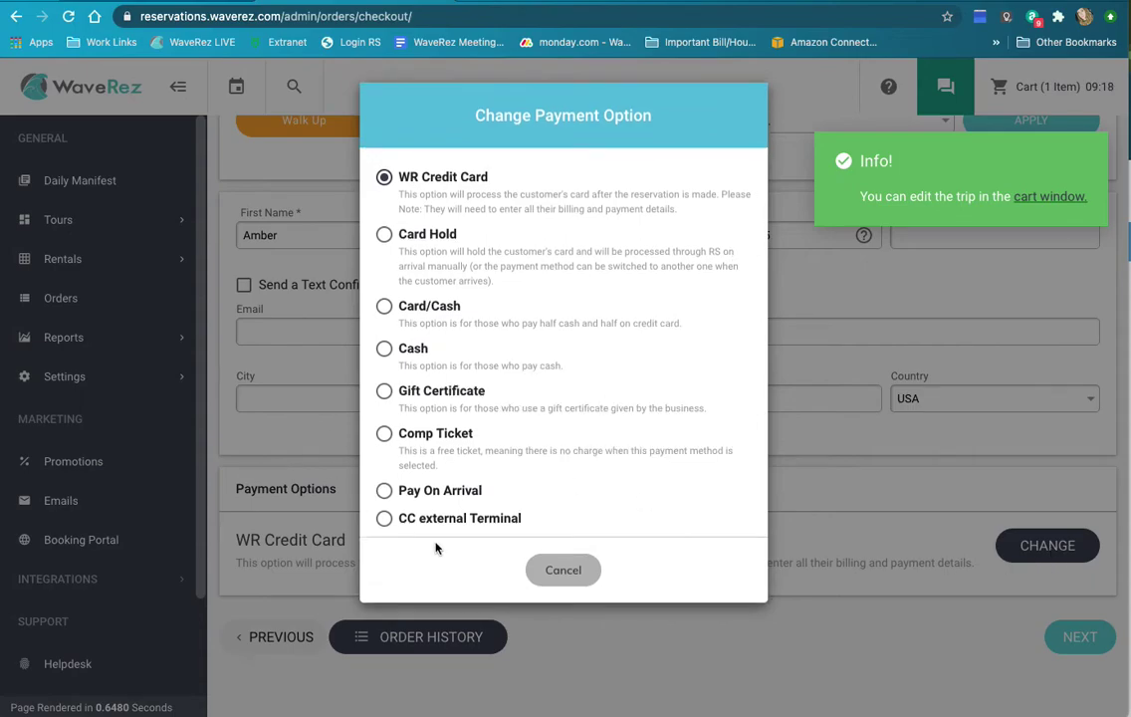
Step: Try Gift Certificate as payment, then switch back to WR Credit Card
left_click(390, 408)
left_click(442, 181)
left_click(391, 355)
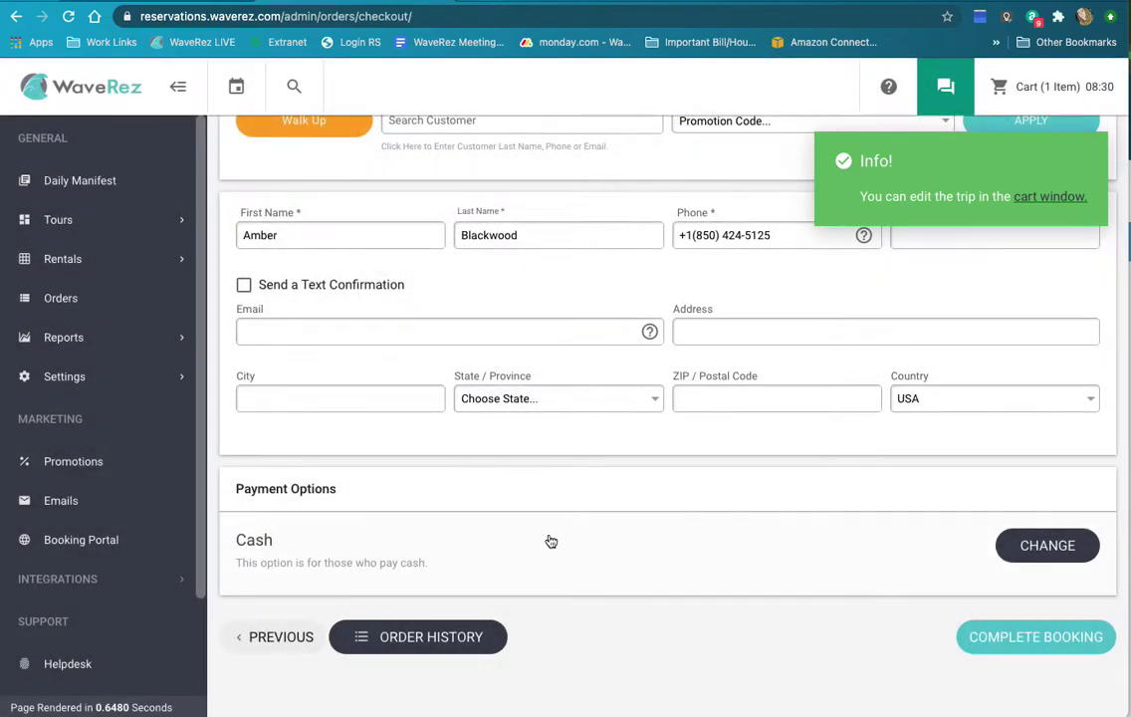
scroll(537, 532, "up", 3)
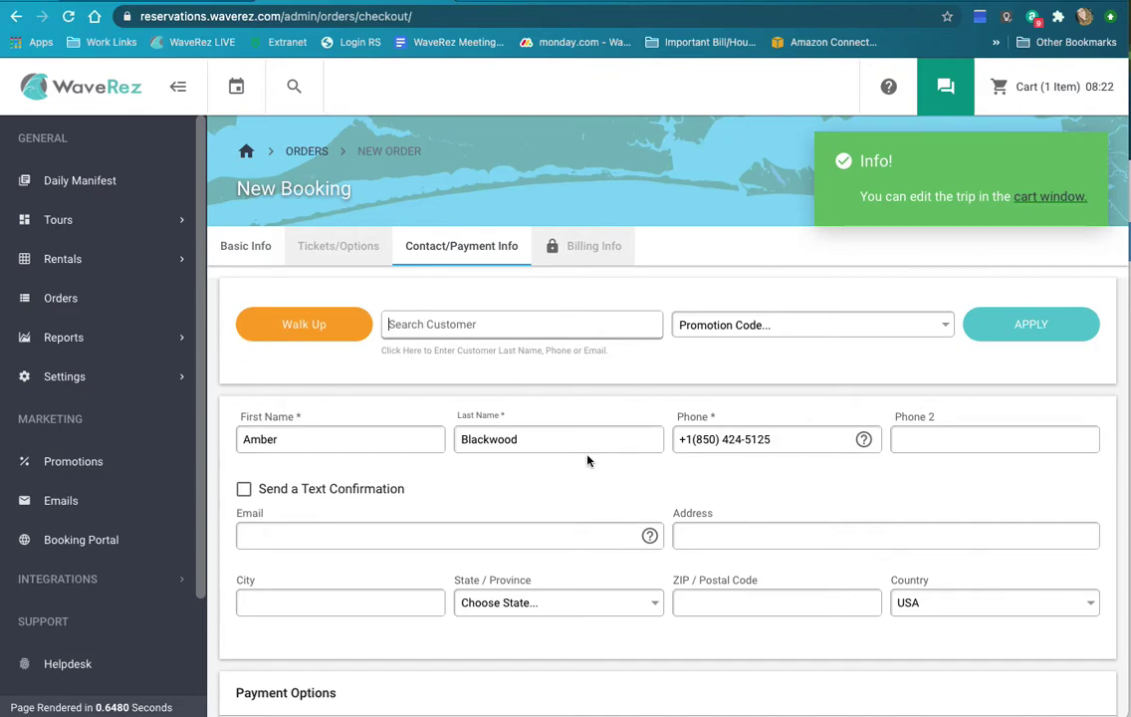
left_click(634, 315)
left_click(804, 335)
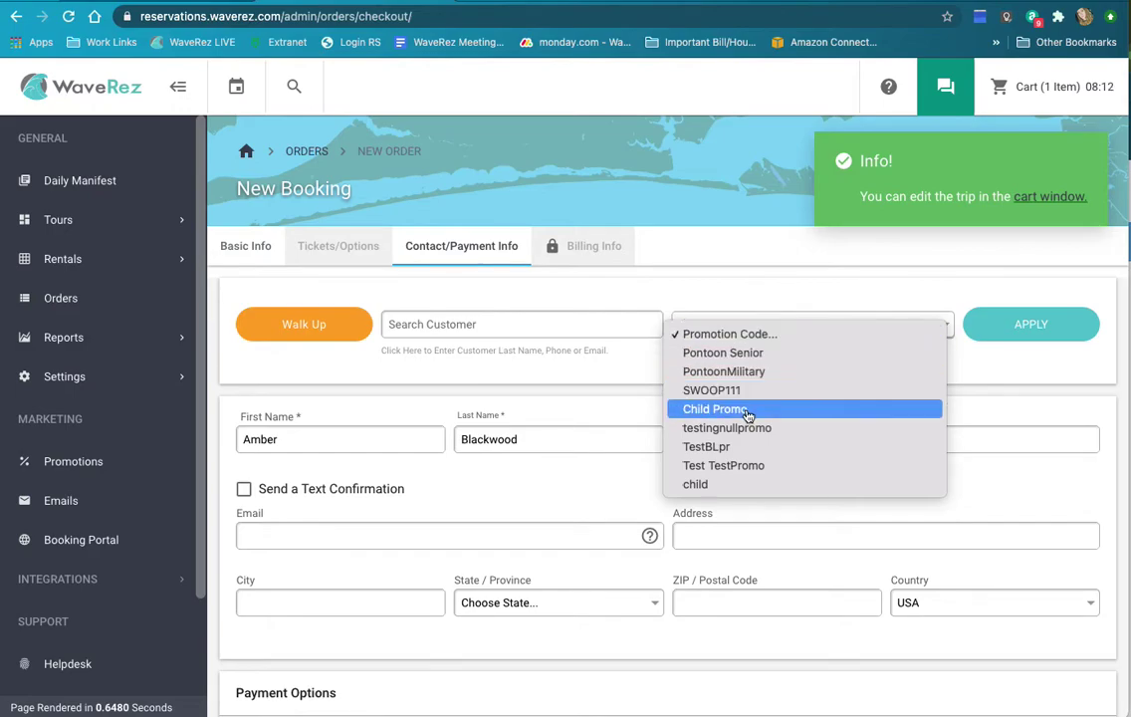
left_click(1002, 397)
scroll(652, 410, "down", 3)
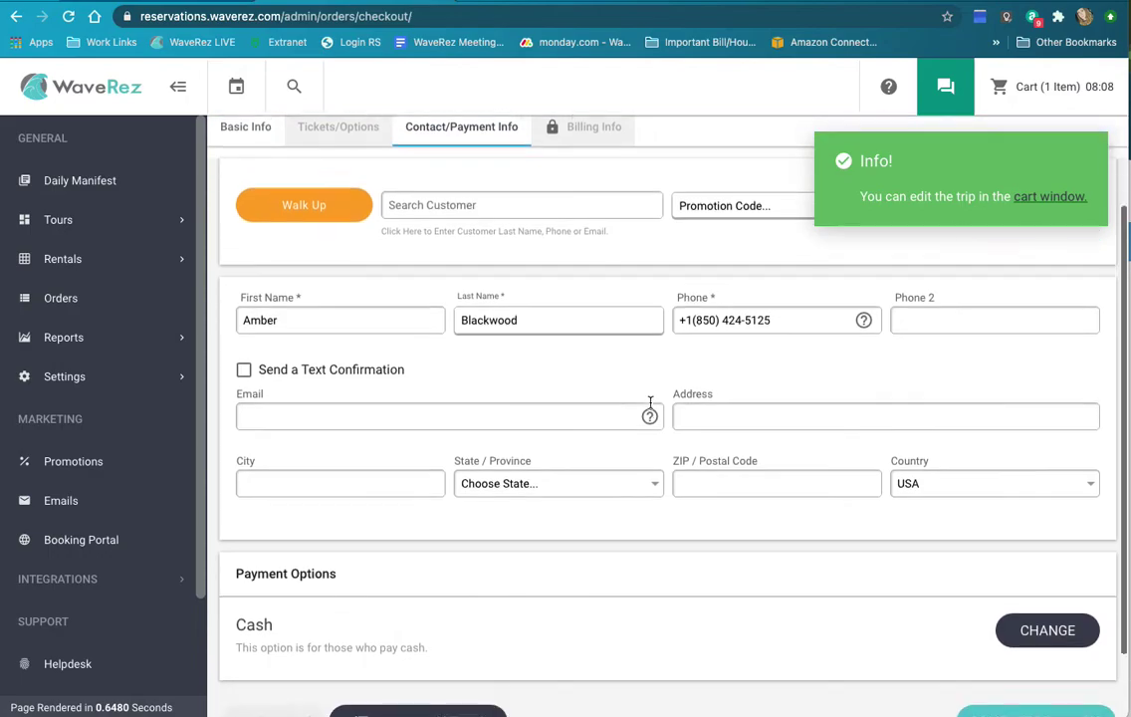
scroll(653, 409, "down", 1)
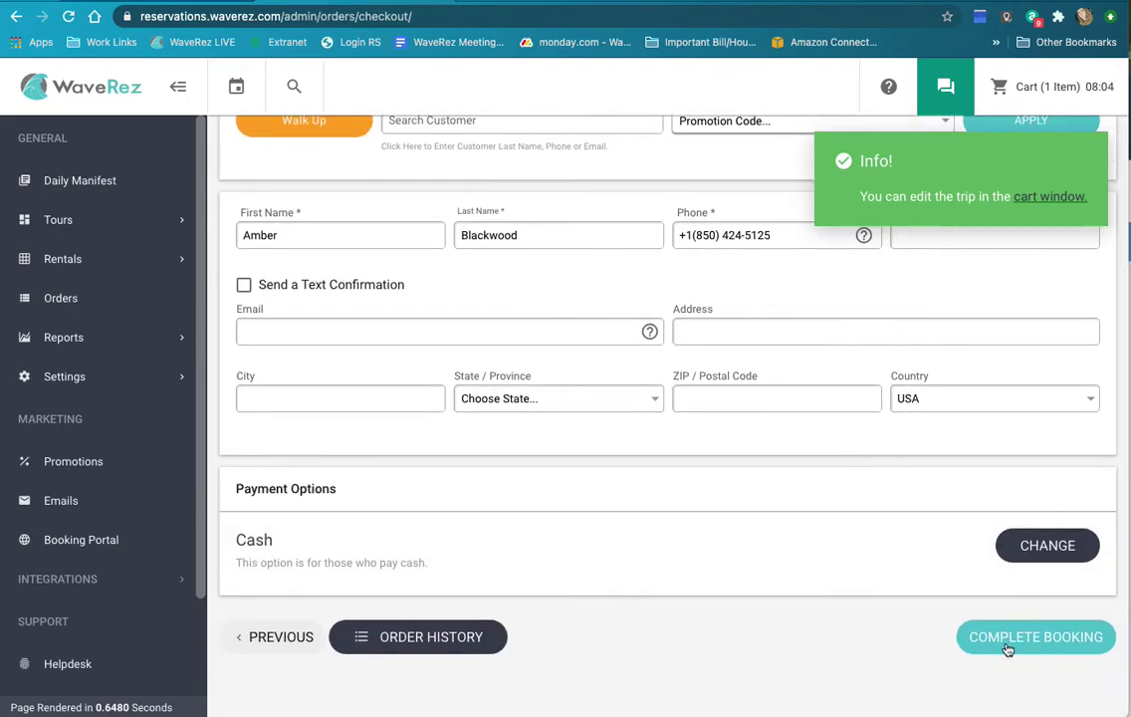
scroll(919, 530, "up", 4)
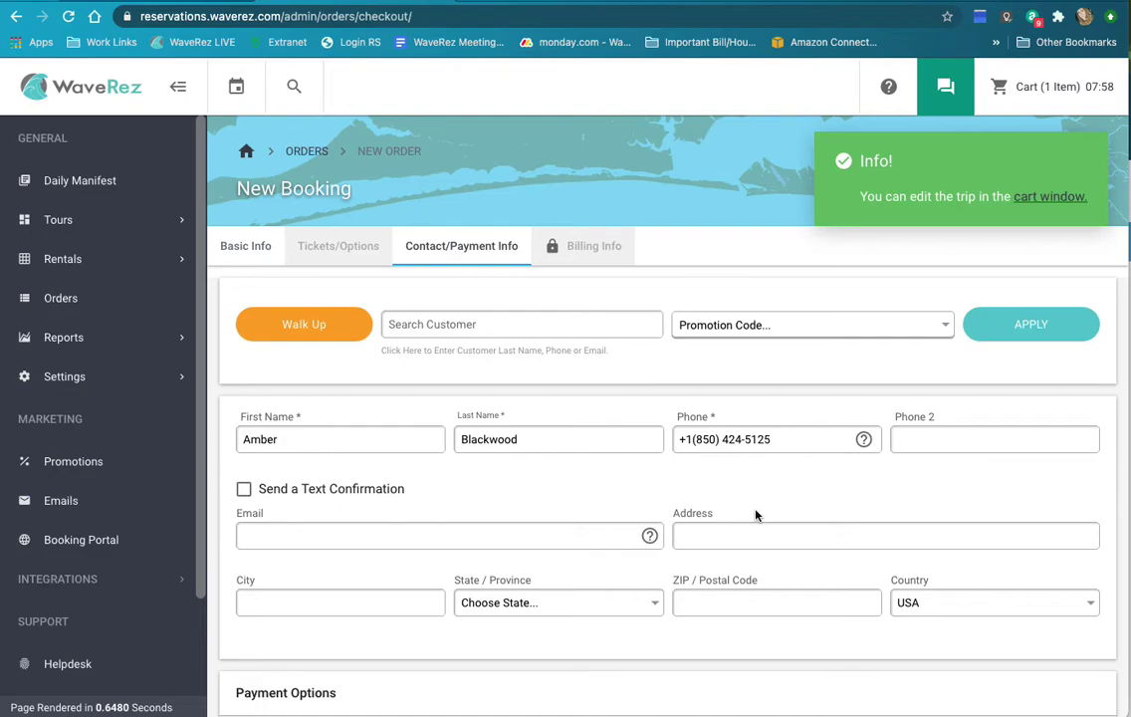
scroll(755, 514, "down", 4)
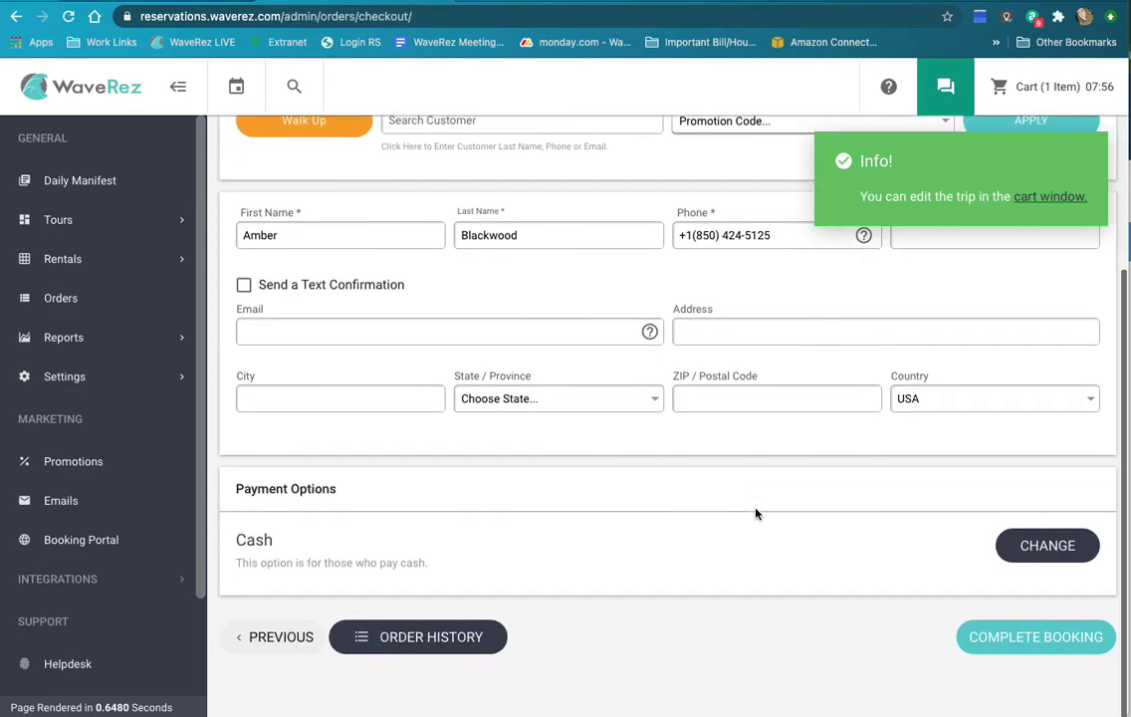
scroll(762, 512, "up", 4)
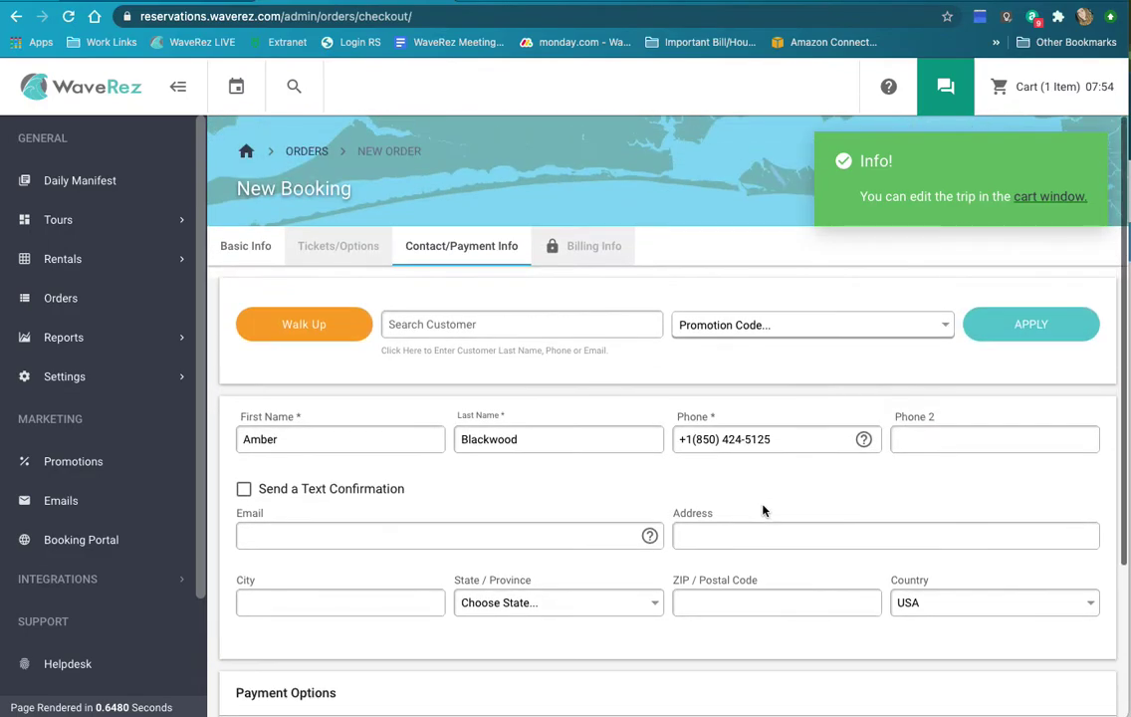
Step: Return to the matrix, open the Cart, and update it to reopen a blank checkout form
left_click(109, 90)
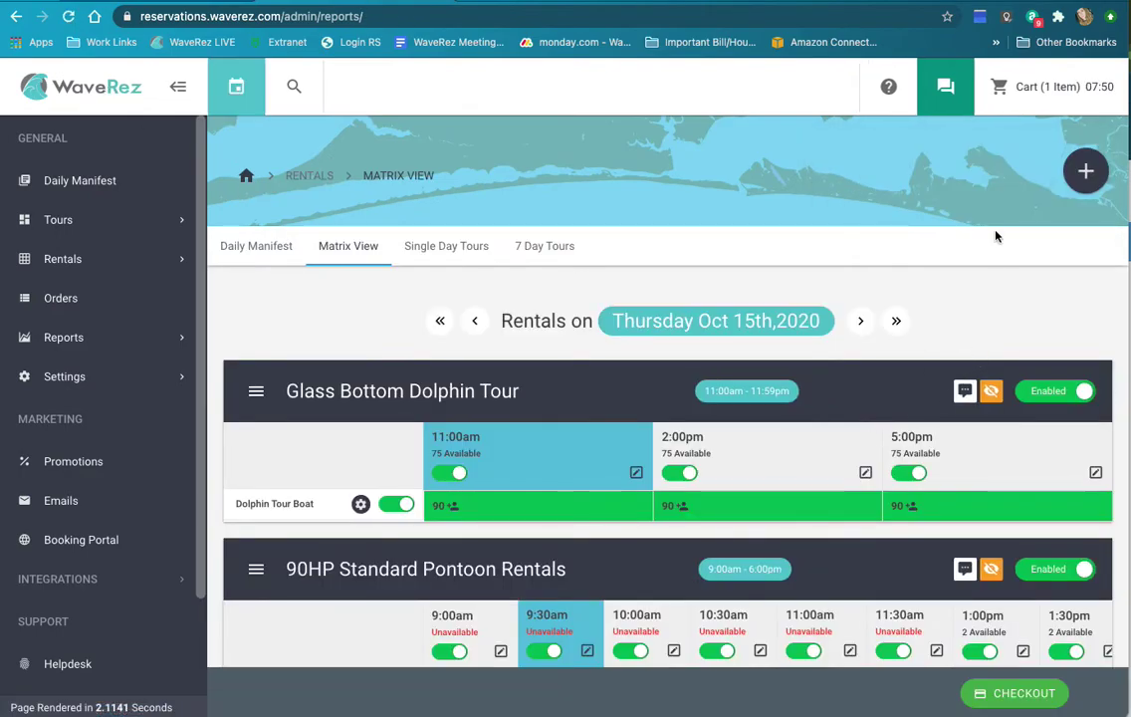
scroll(1011, 239, "down", 1)
left_click(1052, 88)
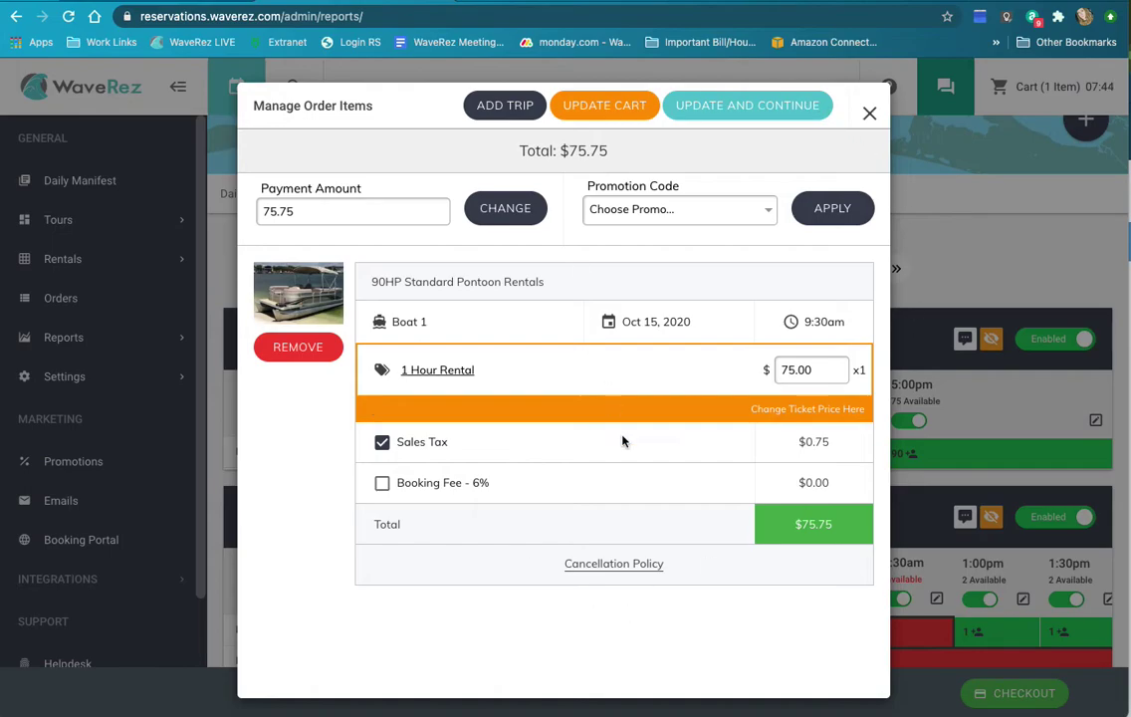
left_click(754, 113)
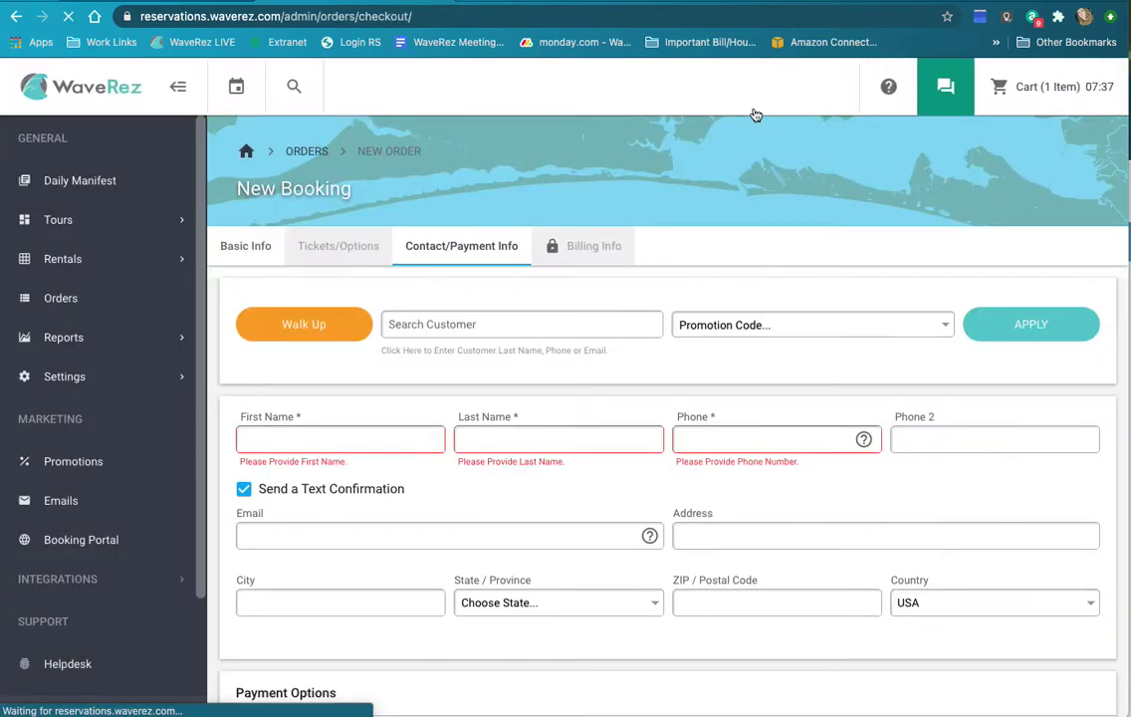
scroll(712, 579, "down", 1)
Step: Re-enter the customer's first name, last name and phone, then uncheck Send a Text Confirmation
left_click(310, 319)
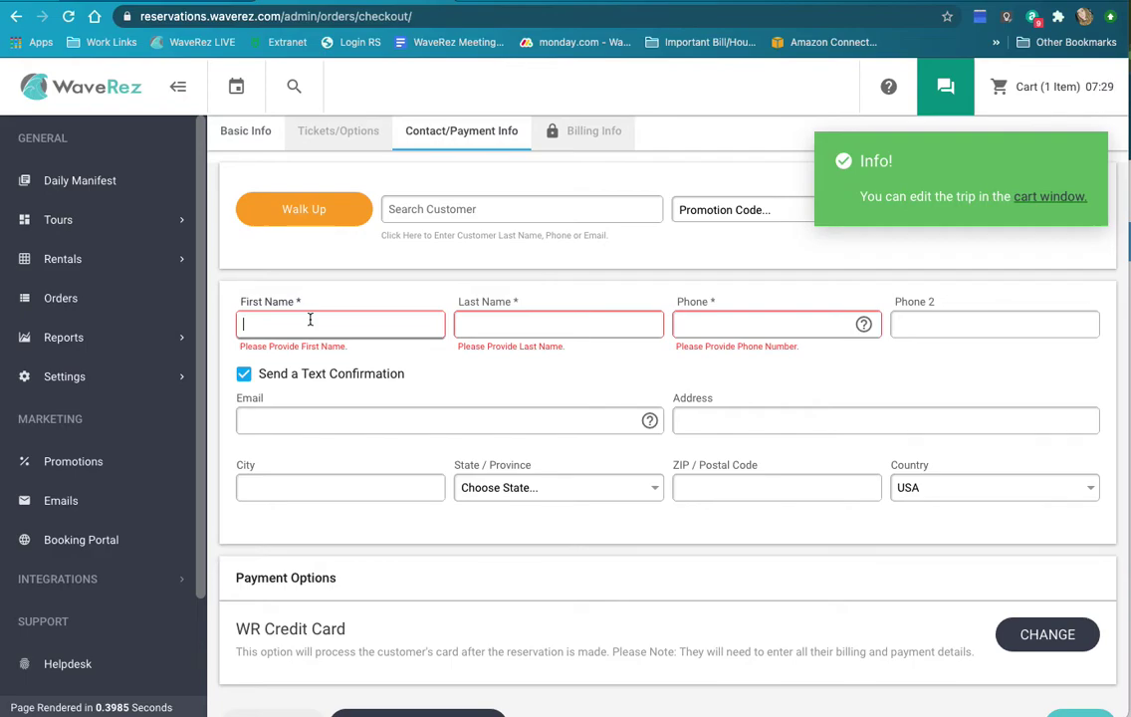
key("Tab")
key("Tab")
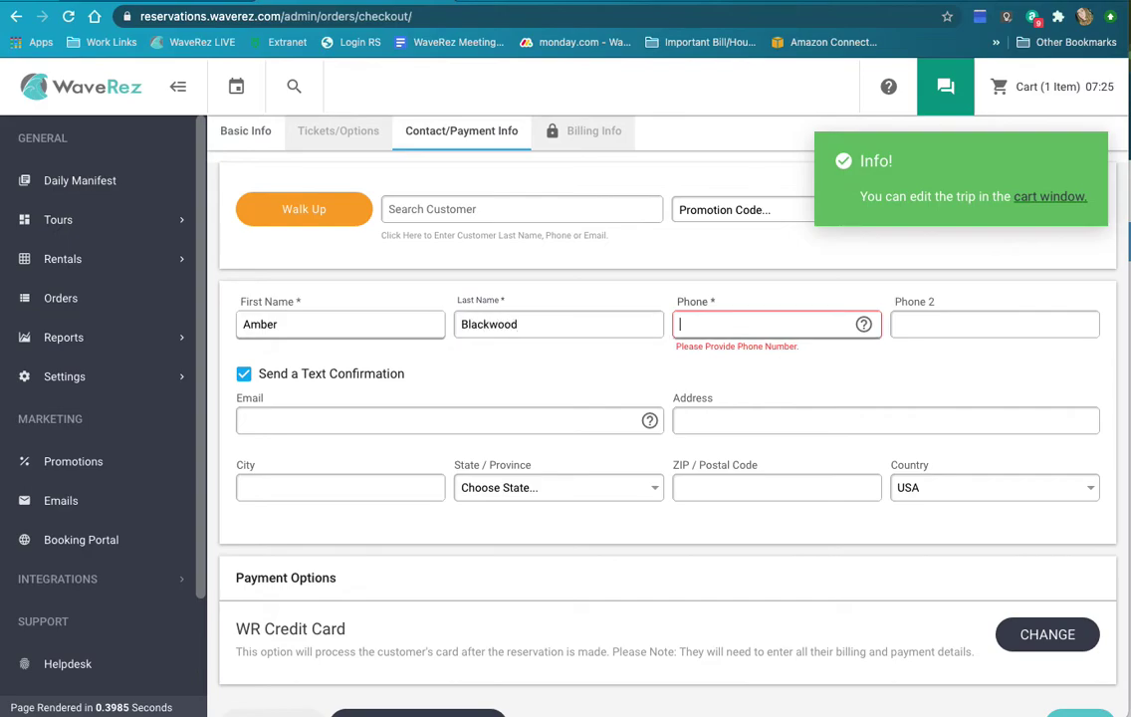
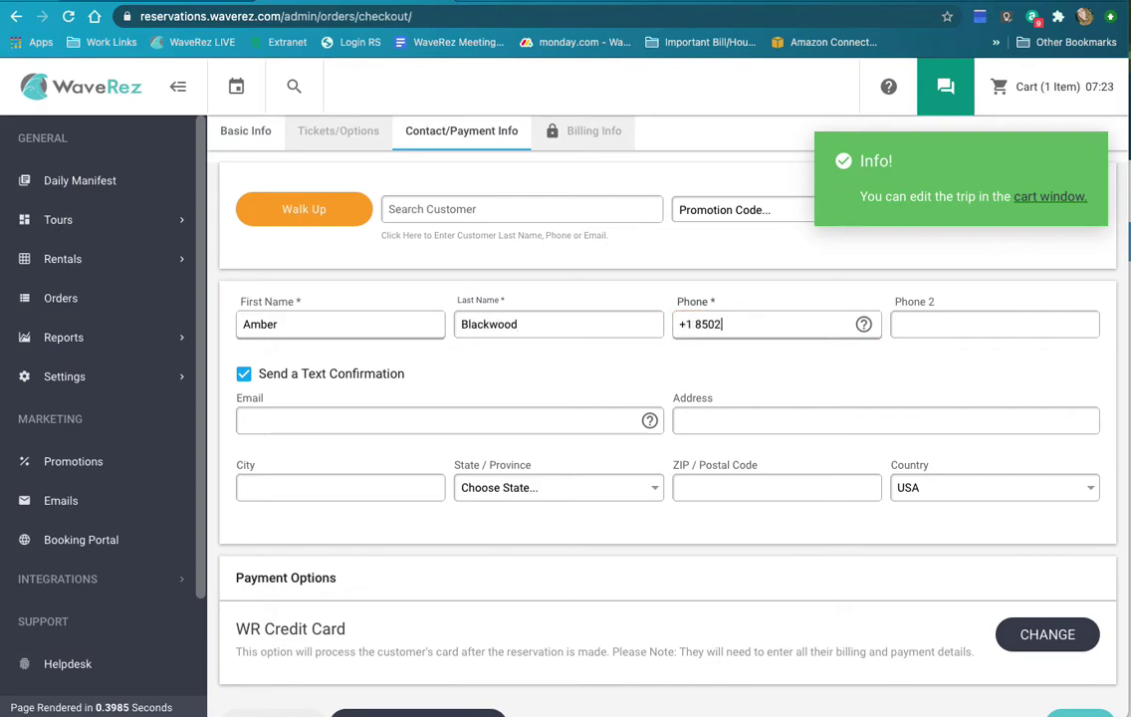
left_click(244, 373)
Step: Change the payment option to Cash
scroll(517, 409, "down", 1)
left_click(1005, 546)
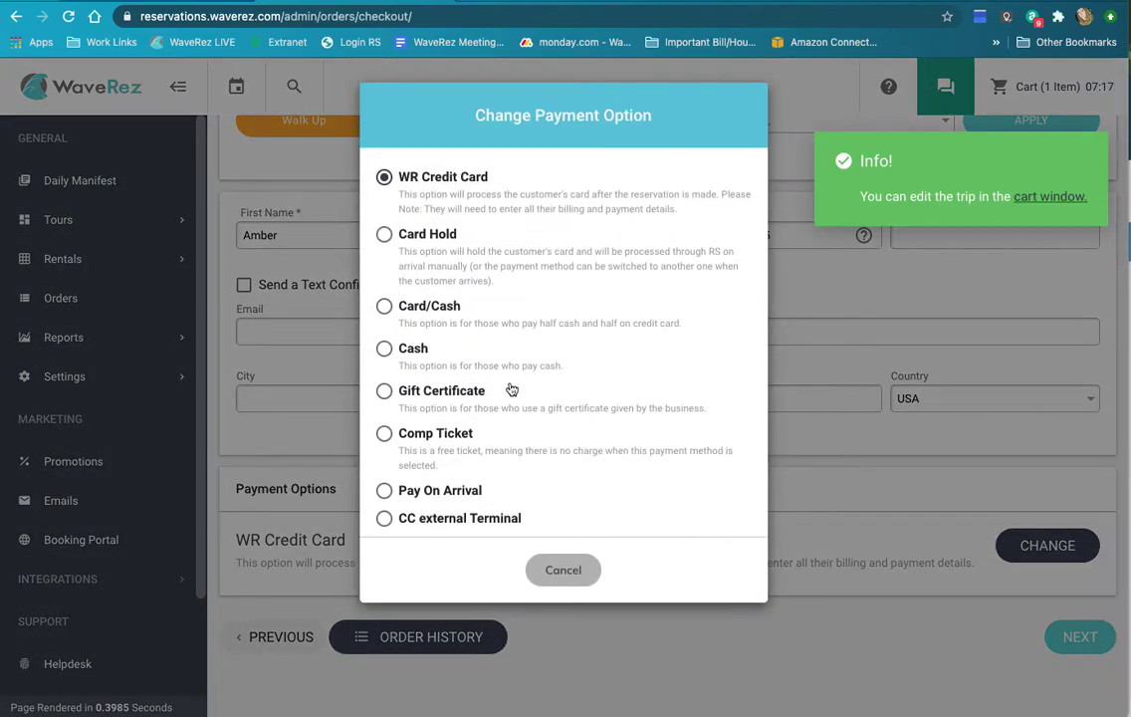
left_click(385, 349)
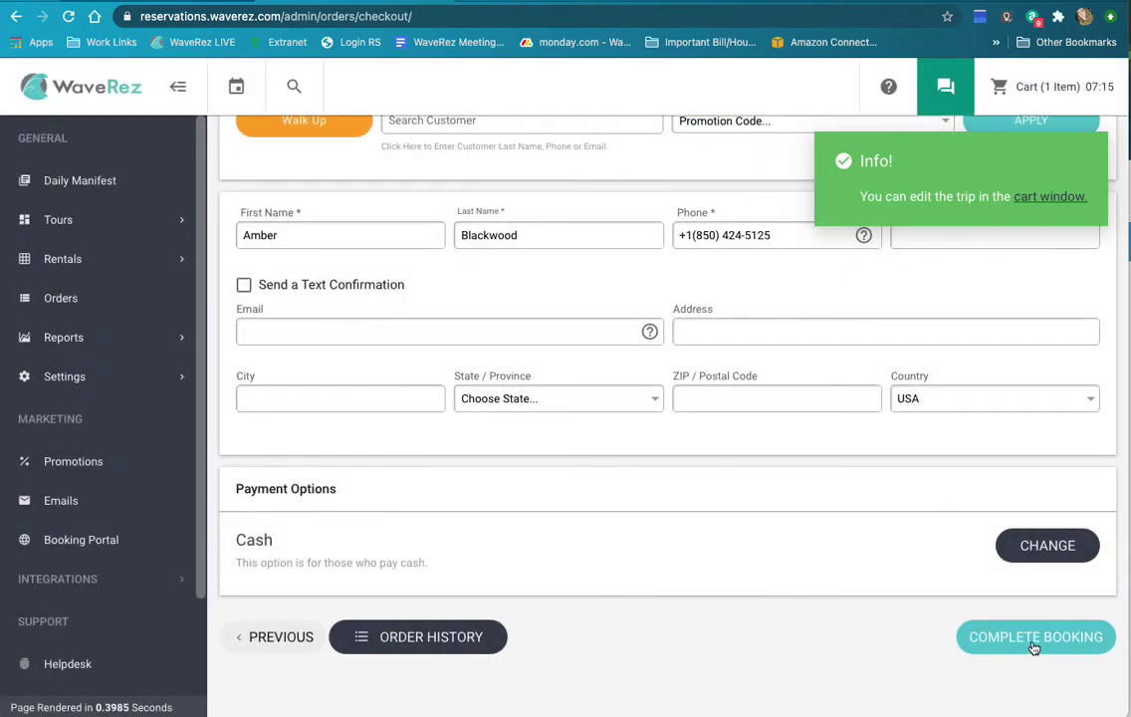
Step: Complete the booking with $100.00 cash given and accept the $24.25 change summary
left_click(1033, 648)
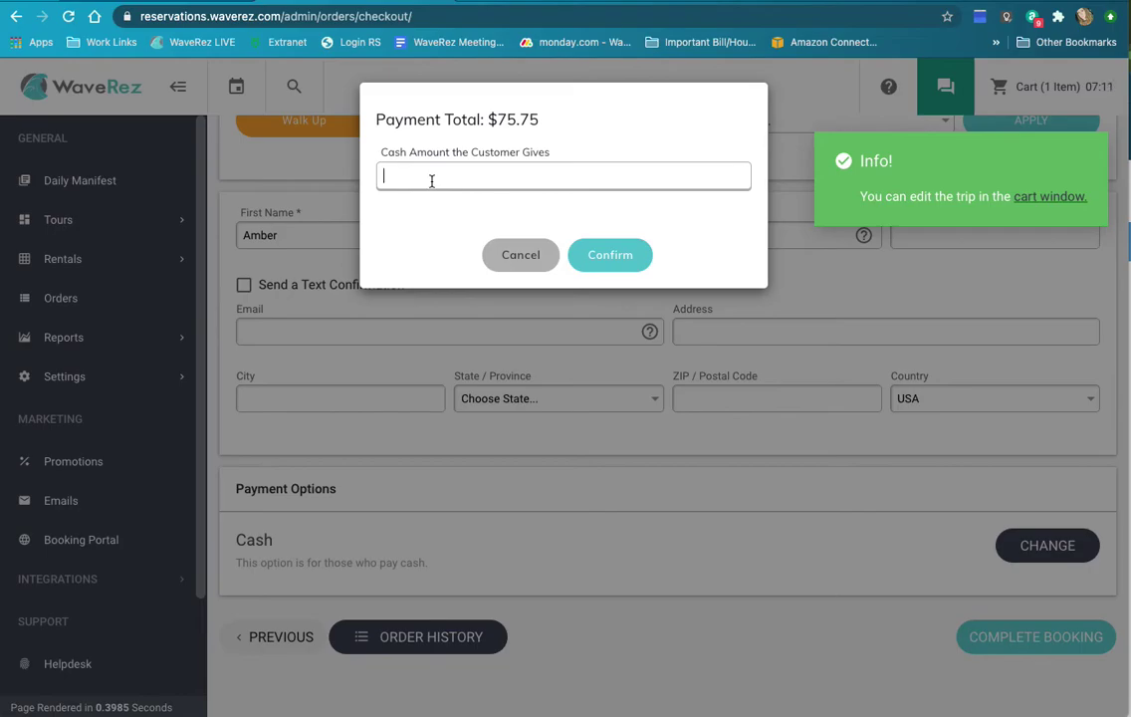
type("1000")
left_click(610, 255)
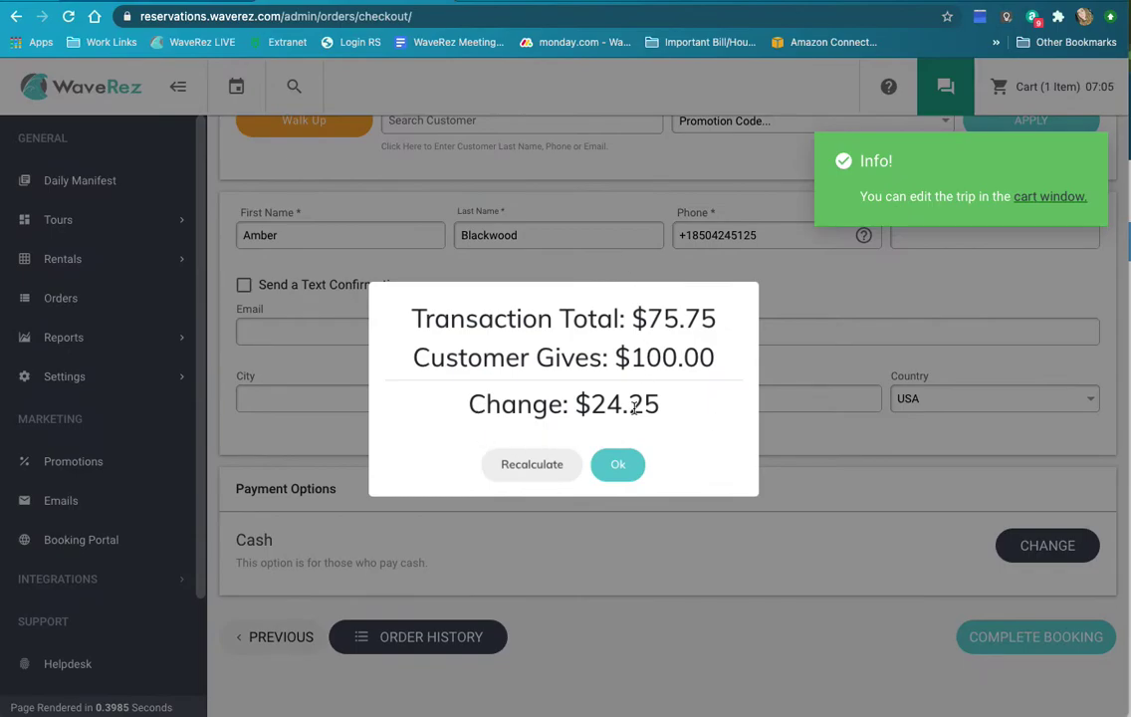
left_click(621, 465)
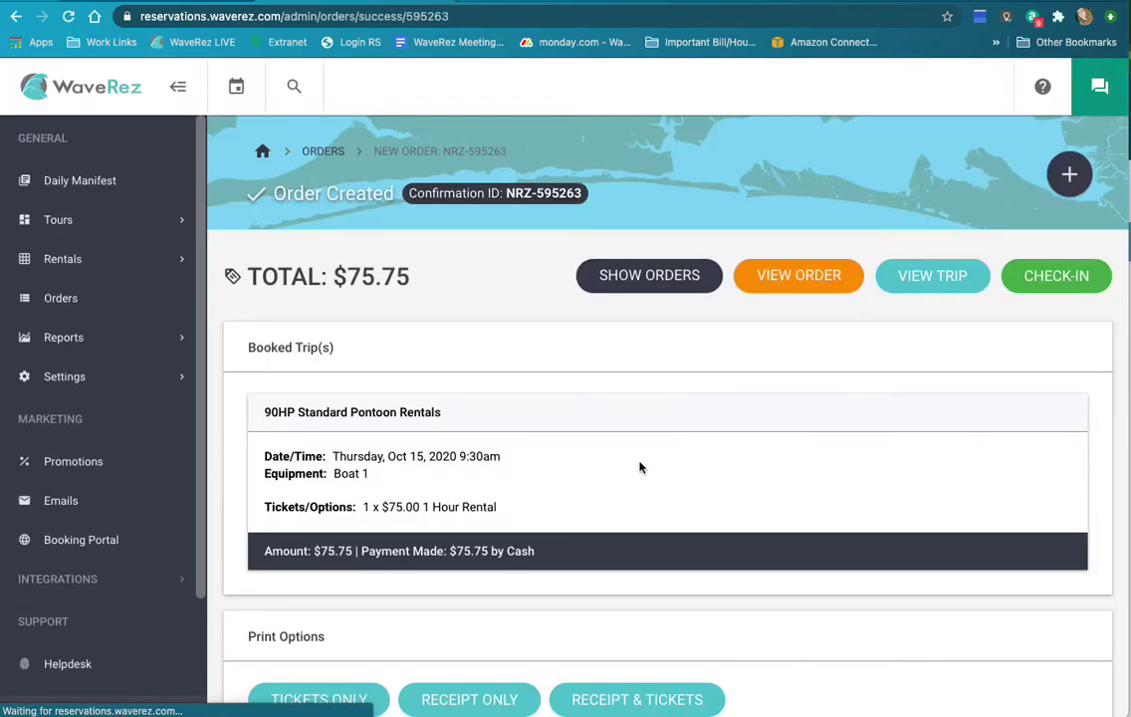
Step: Review the Order Created page, then return to the matrix showing the 9:30am Boat 1 booking
scroll(642, 467, "down", 2)
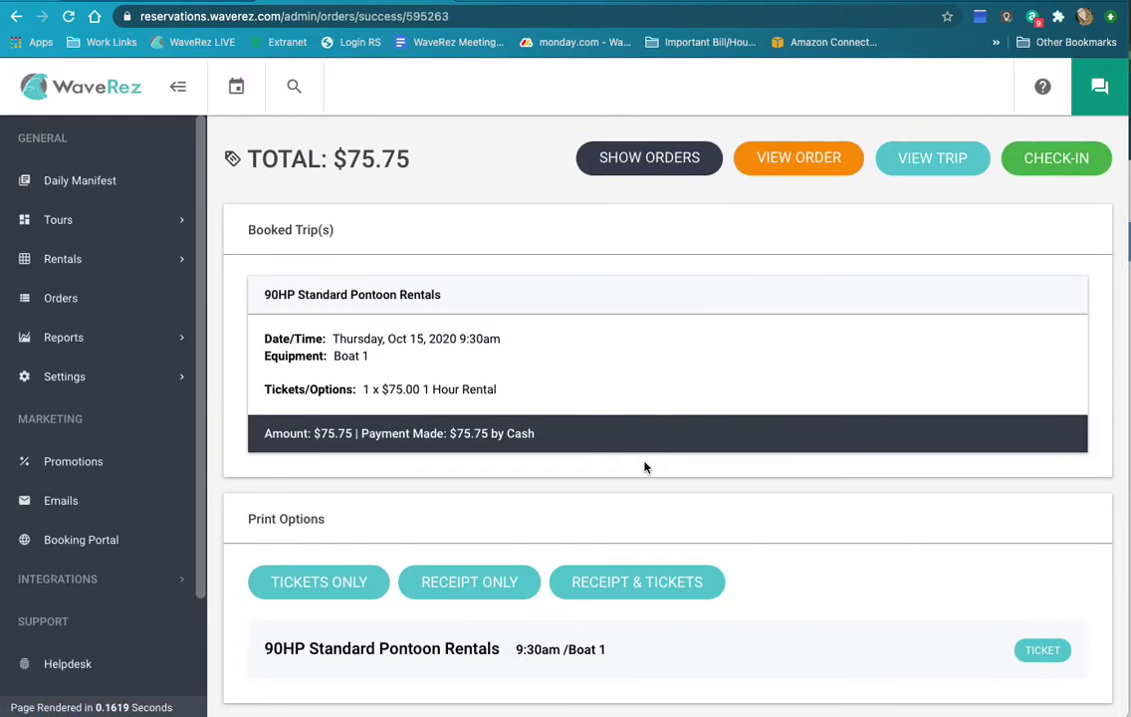
scroll(609, 429, "up", 1)
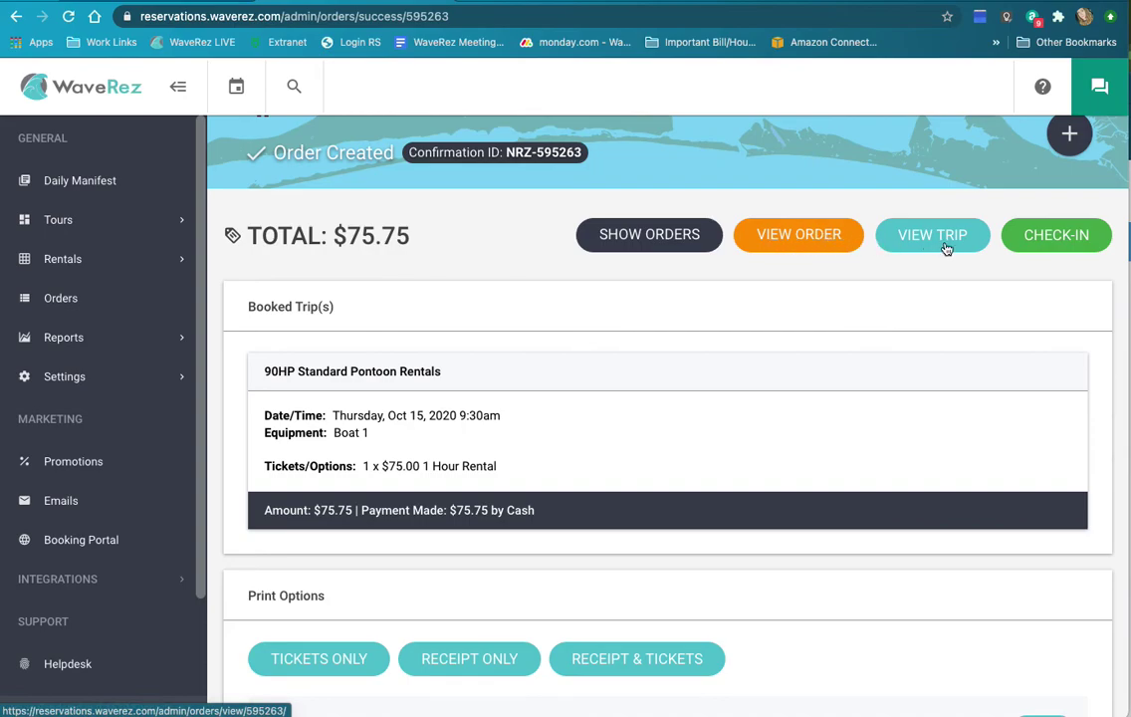
scroll(757, 431, "down", 1)
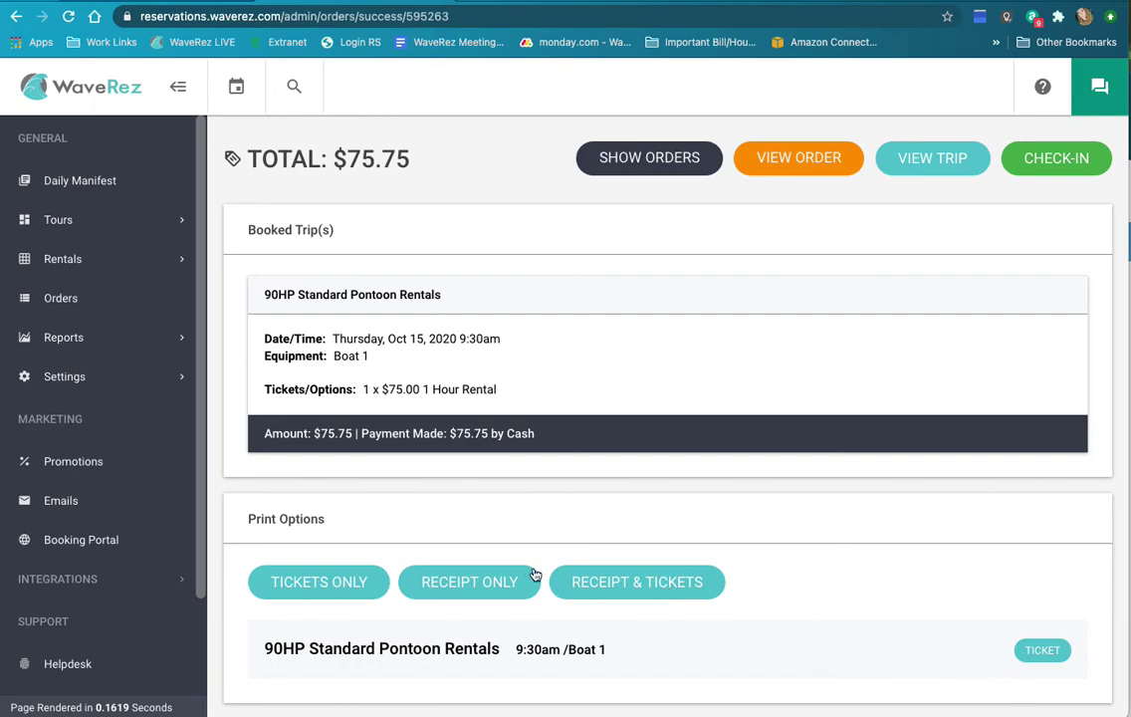
scroll(533, 576, "up", 2)
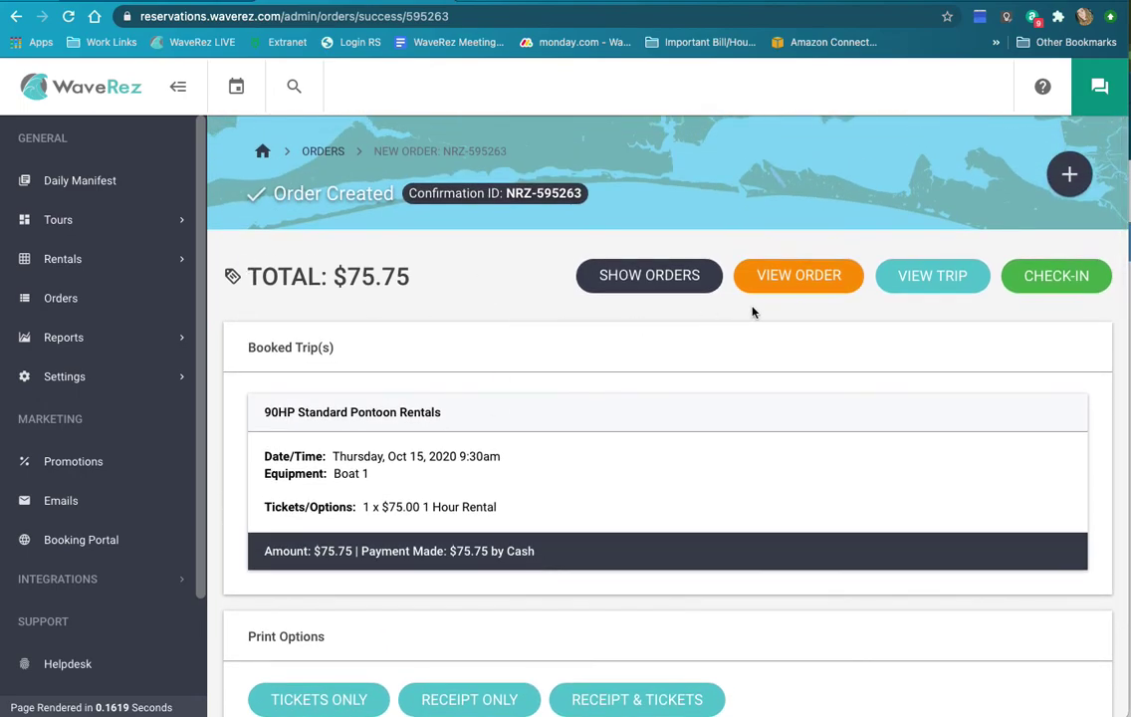
left_click(88, 87)
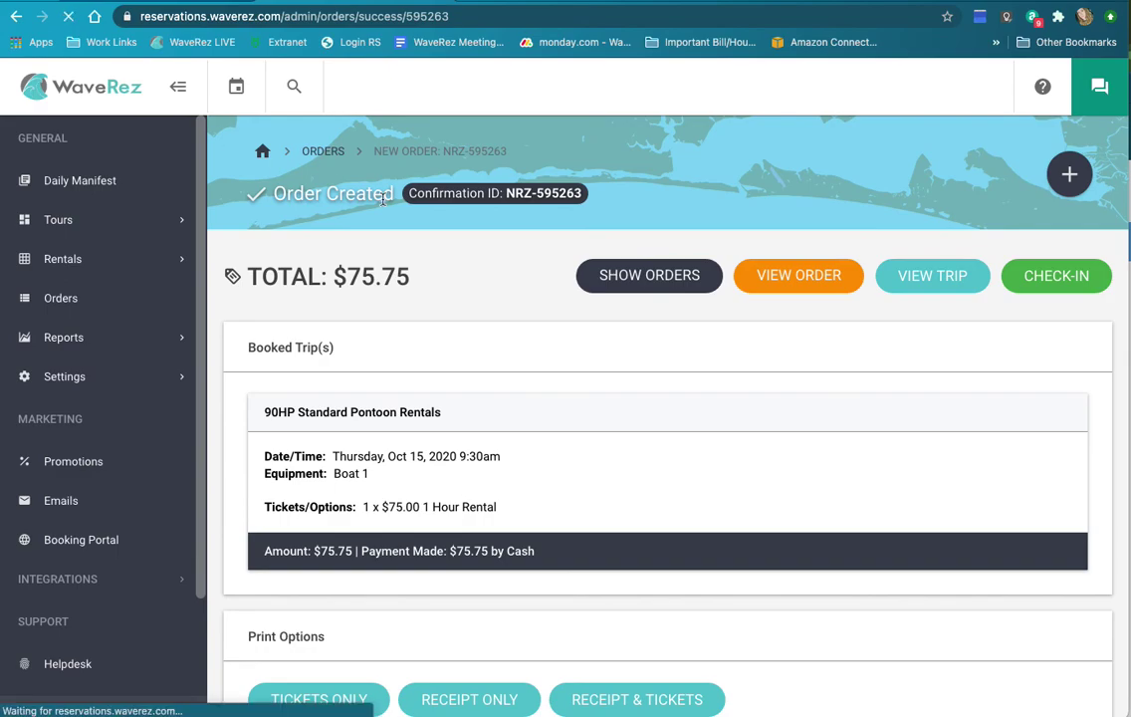
scroll(838, 392, "down", 3)
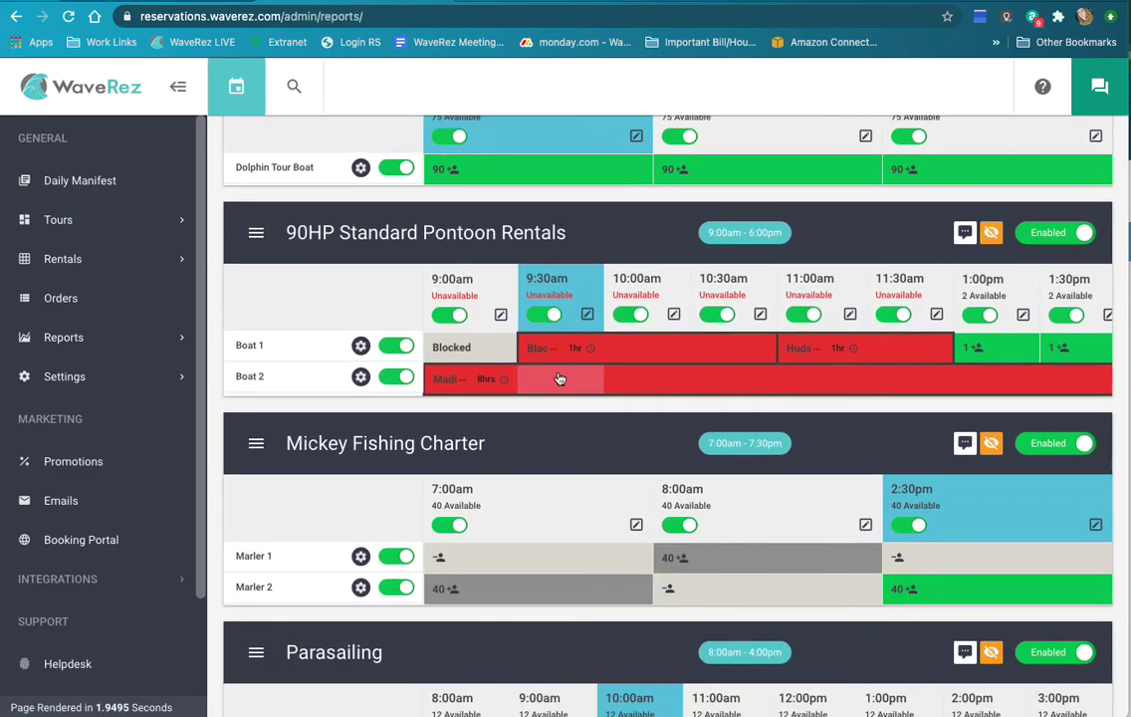